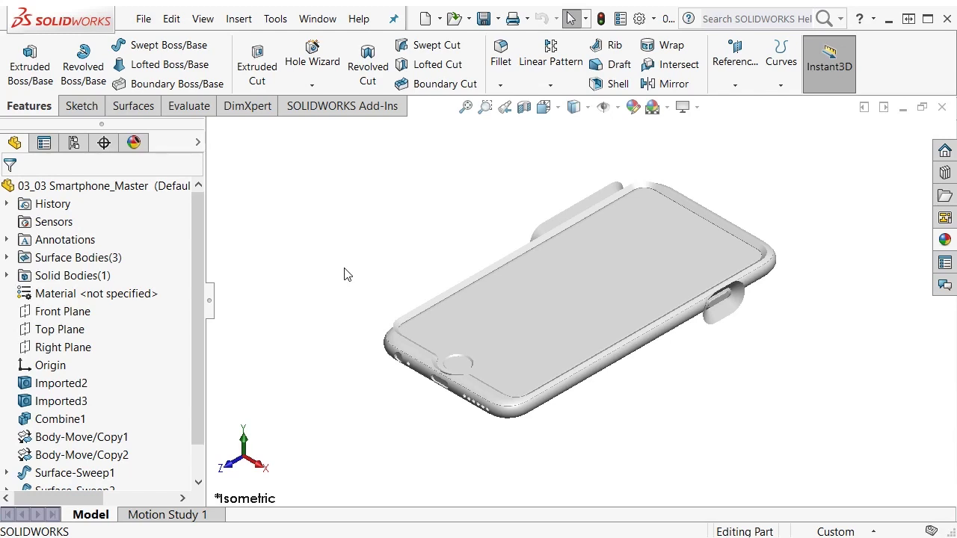
# - Orbit to the phone's back, zoom toward the camera corner and select its back face
pyautogui.moveTo(607, 315); pyautogui.dragTo(539, 232, button='middle')
pyautogui.scroll(-5, 467, 158)
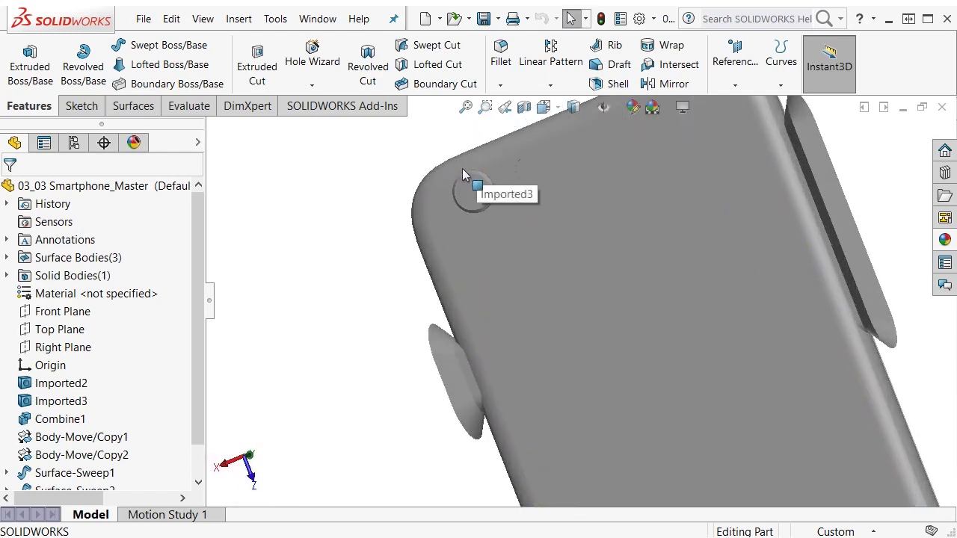
pyautogui.click(493, 223)
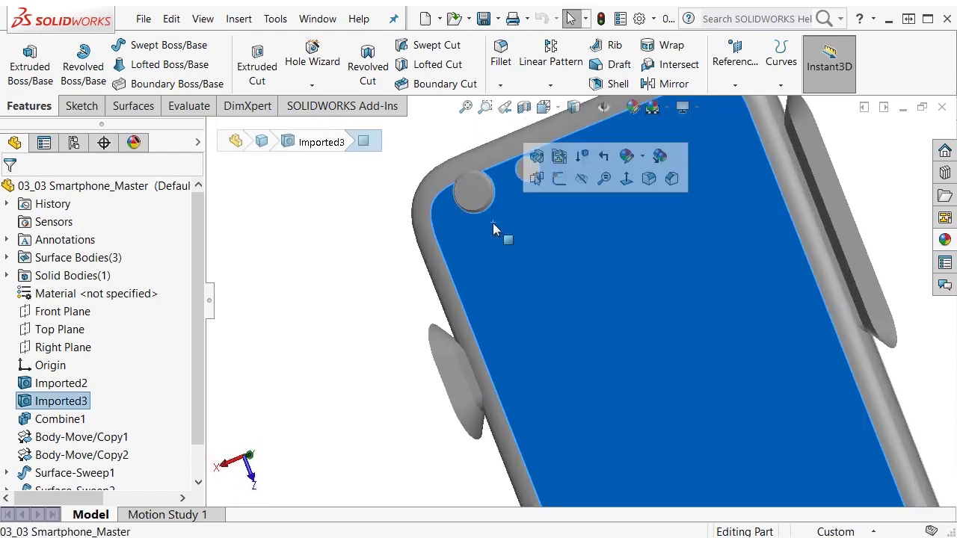
# - Start Sketch9 on the back face and turn the view normal to it
pyautogui.click(558, 179)
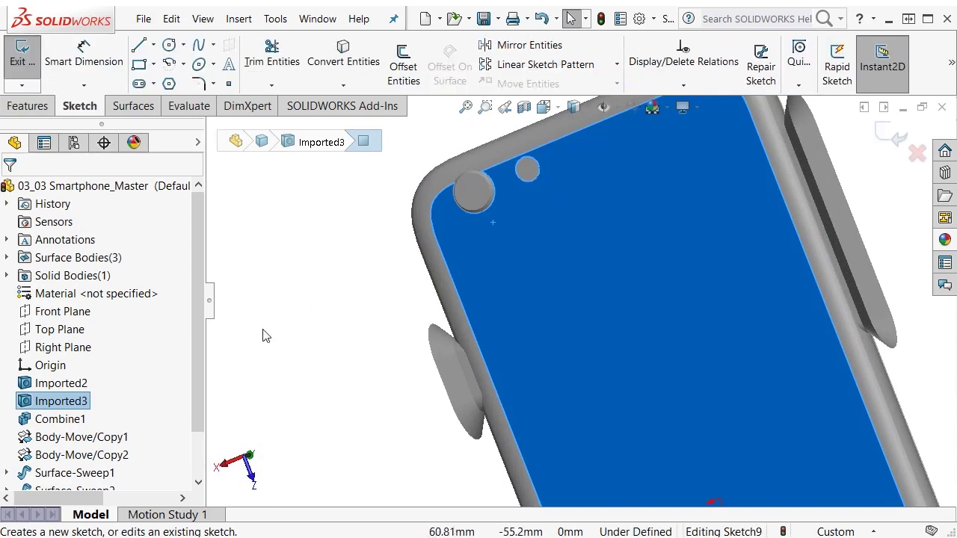
pyautogui.scroll(-1, 198, 351)
pyautogui.rightClick(60, 472)
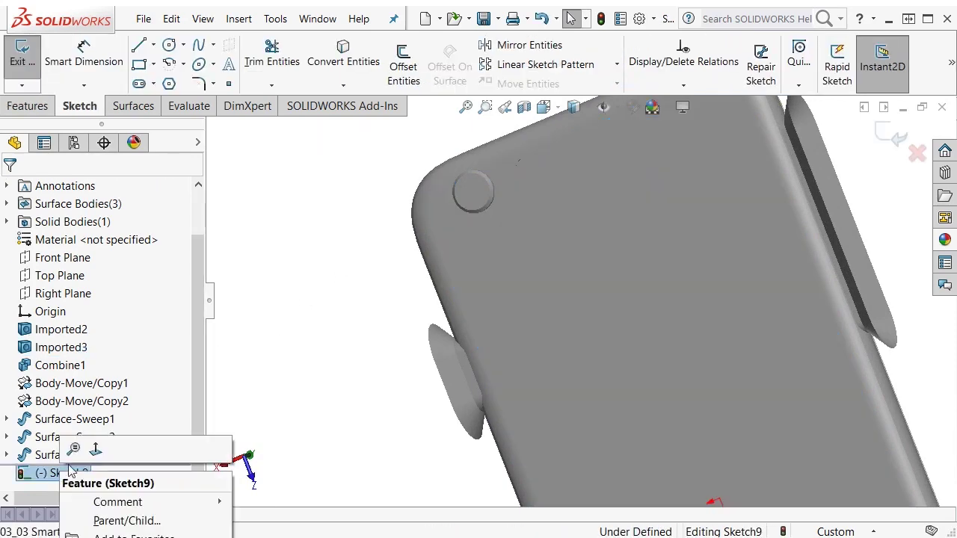
pyautogui.click(95, 449)
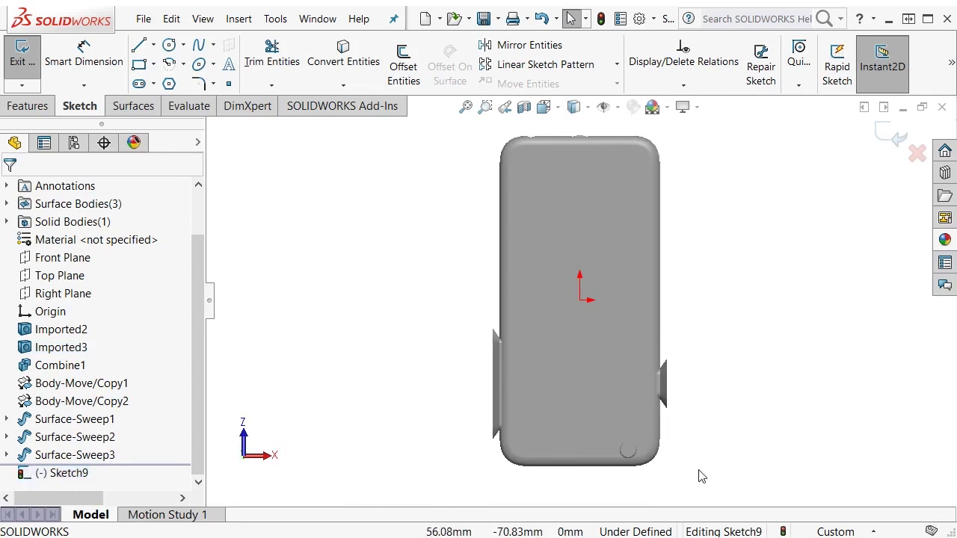
pyautogui.scroll(-3, 648, 478)
pyautogui.scroll(-3, 594, 377)
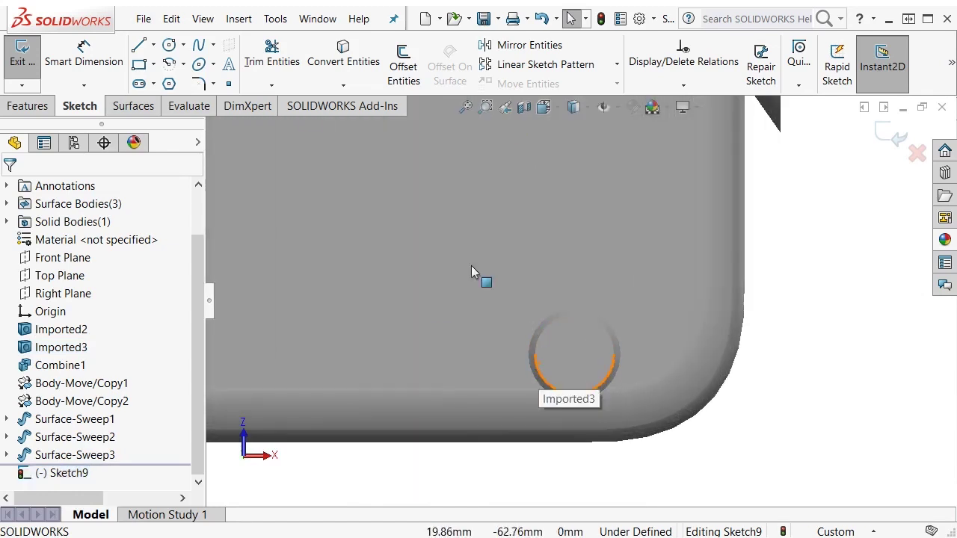
# - Draw a circle around the corner hole and a smaller circle to its left
pyautogui.click(169, 44)
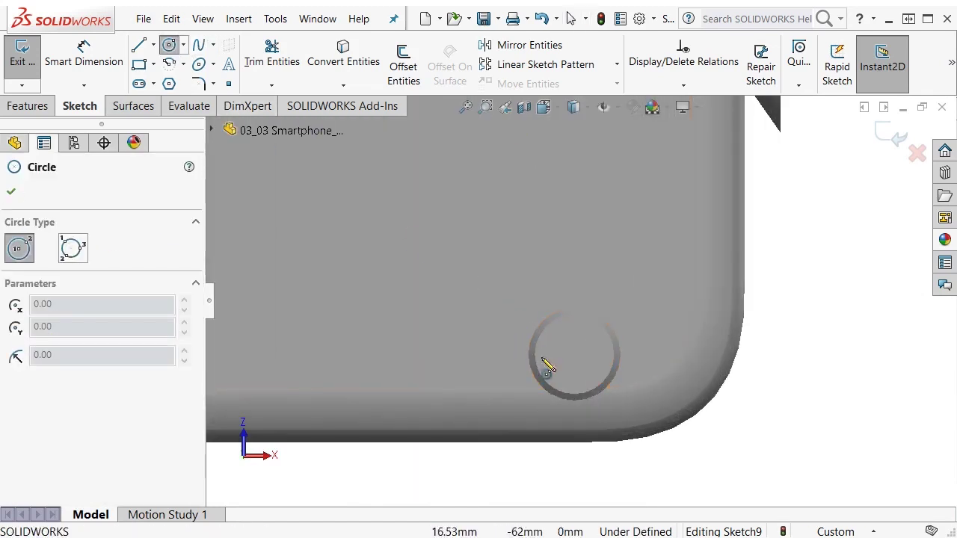
pyautogui.click(574, 355)
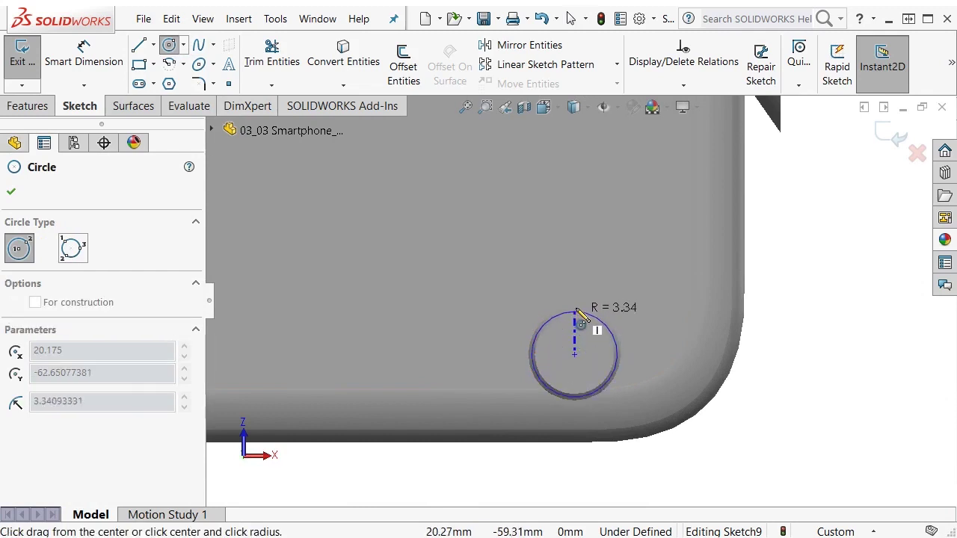
pyautogui.click(515, 355)
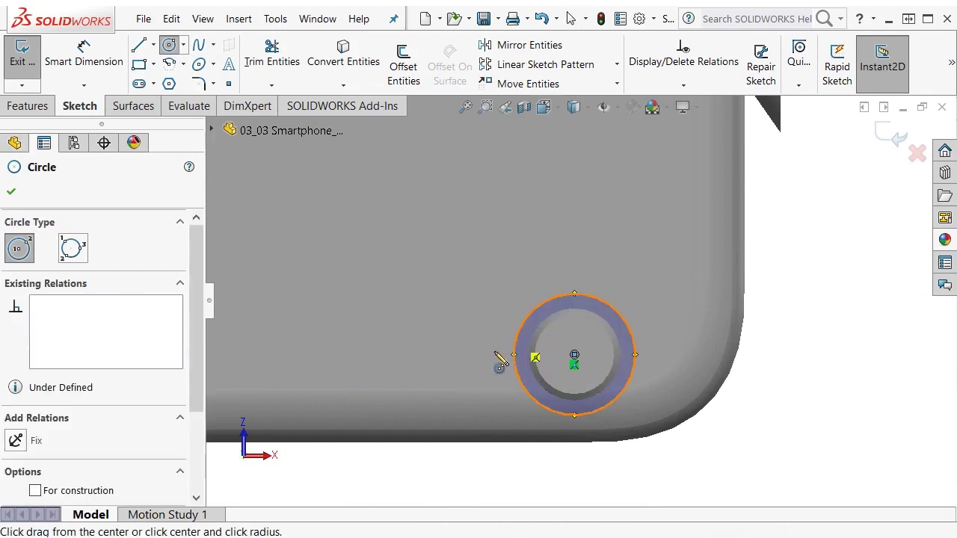
pyautogui.click(445, 354)
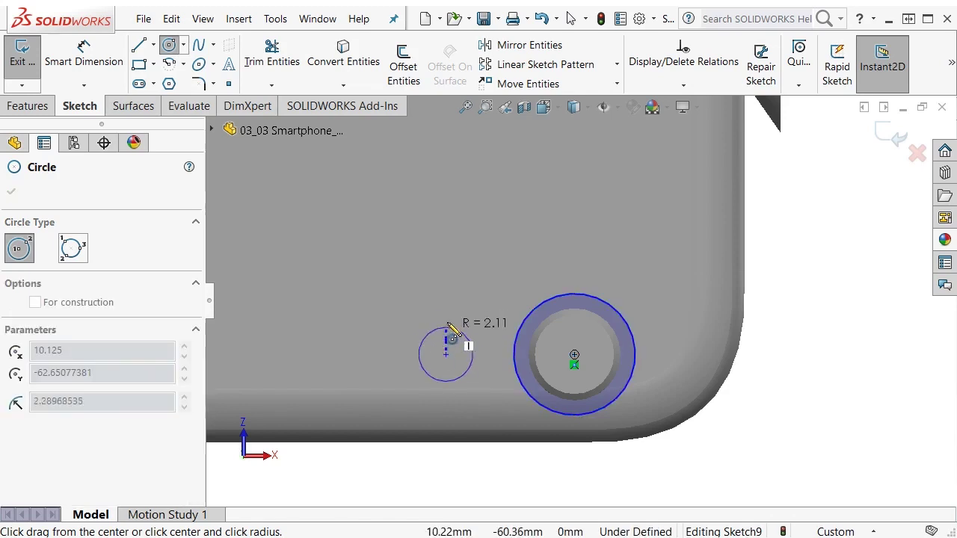
pyautogui.click(454, 320)
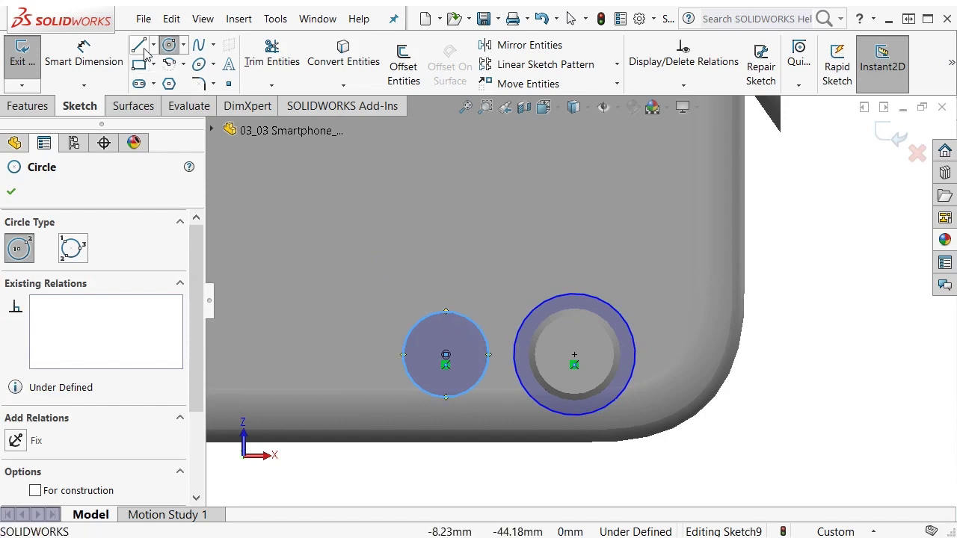
# - Join the two circles' tops and bottoms with two horizontal lines
pyautogui.press('l')
pyautogui.click(446, 312)
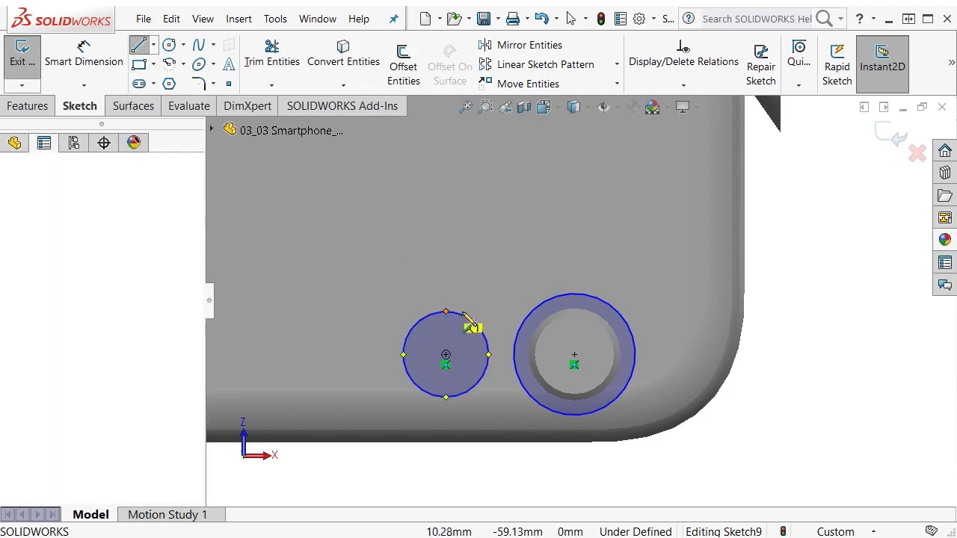
pyautogui.doubleClick(540, 311)
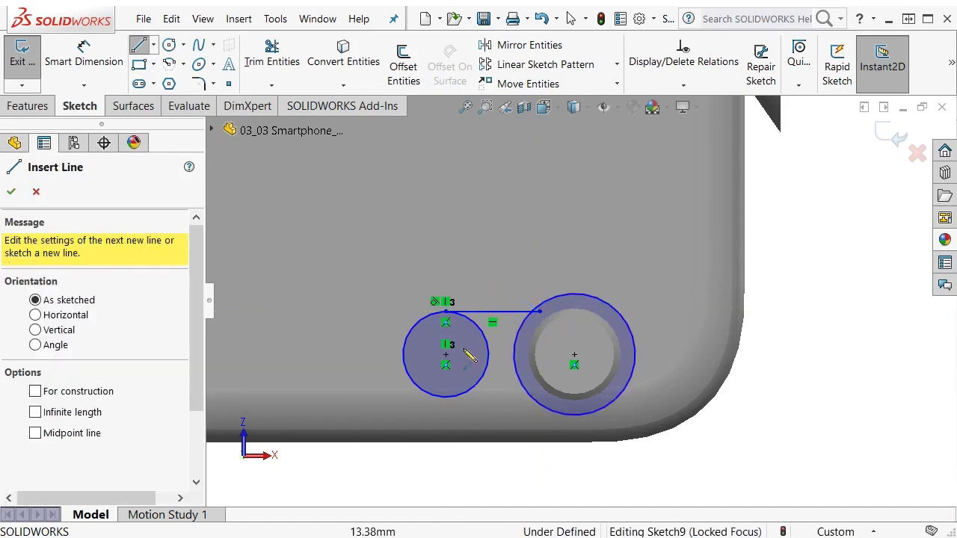
pyautogui.click(446, 397)
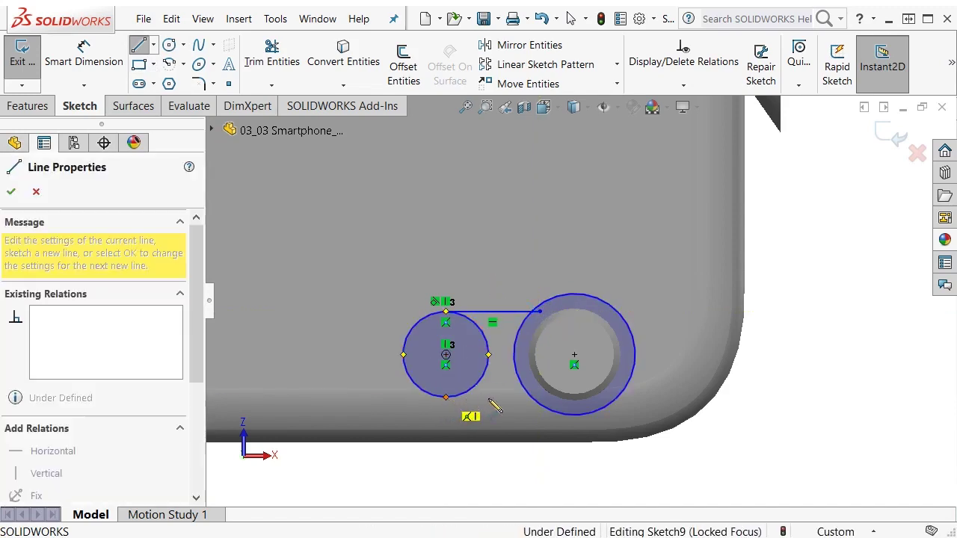
pyautogui.doubleClick(540, 397)
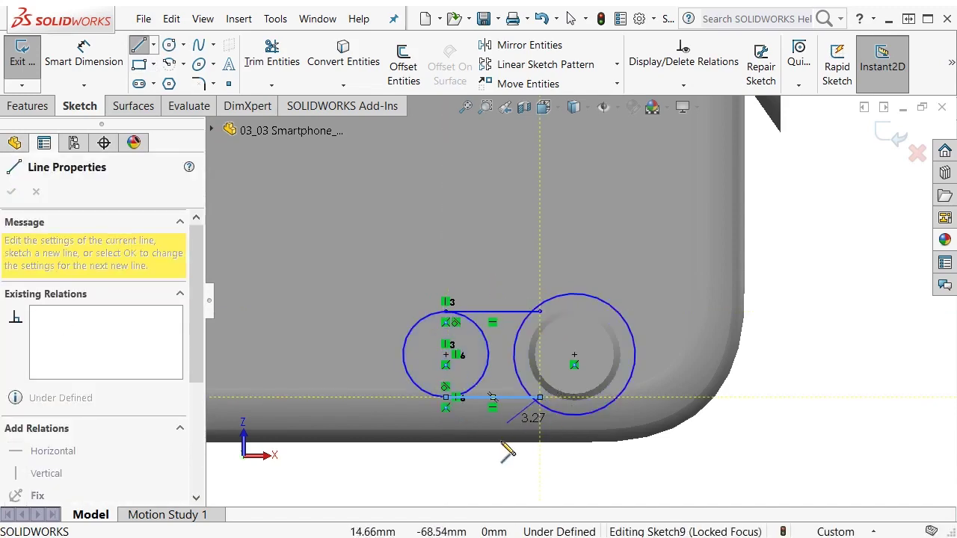
# - Trim the circles' inner arcs and the leftover line stubs into one outline
pyautogui.click(273, 67)
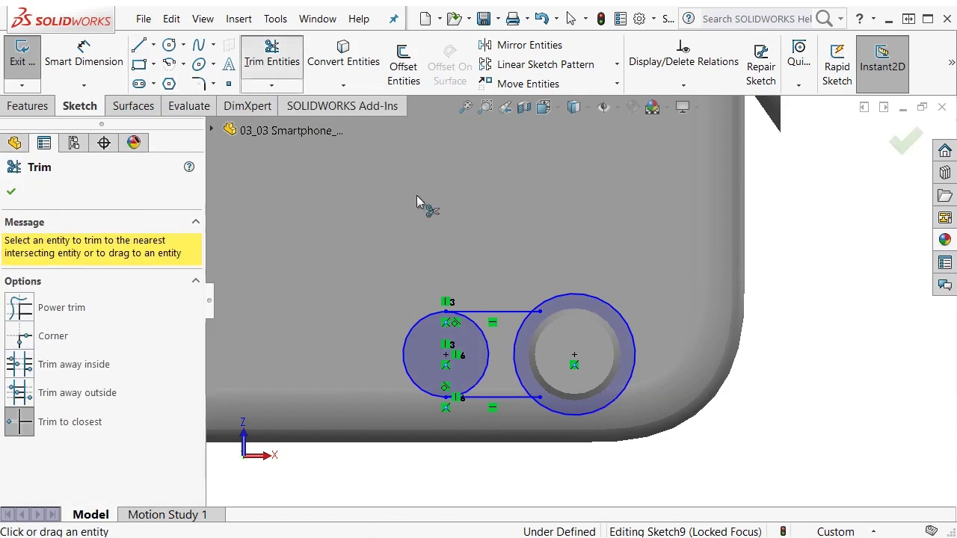
pyautogui.click(486, 392)
pyautogui.click(527, 391)
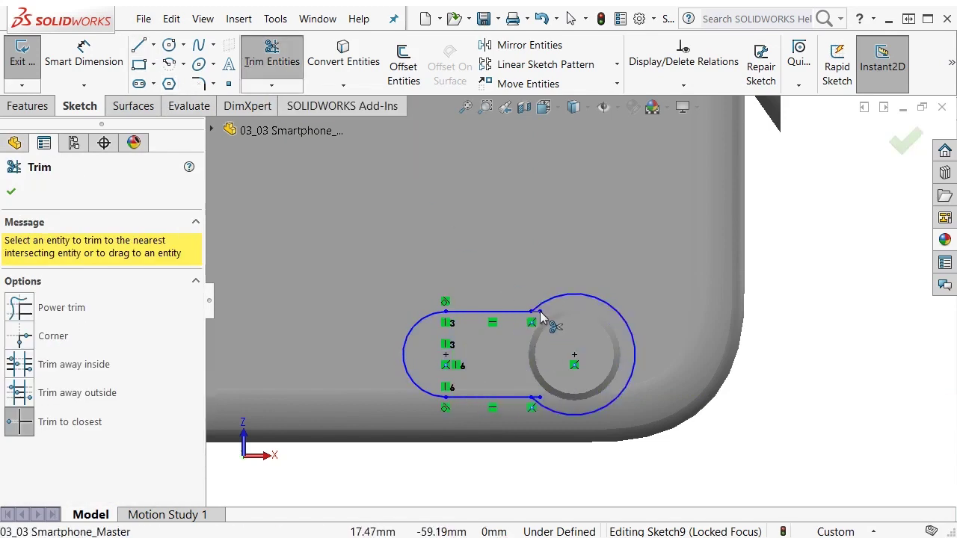
pyautogui.click(540, 314)
pyautogui.click(539, 398)
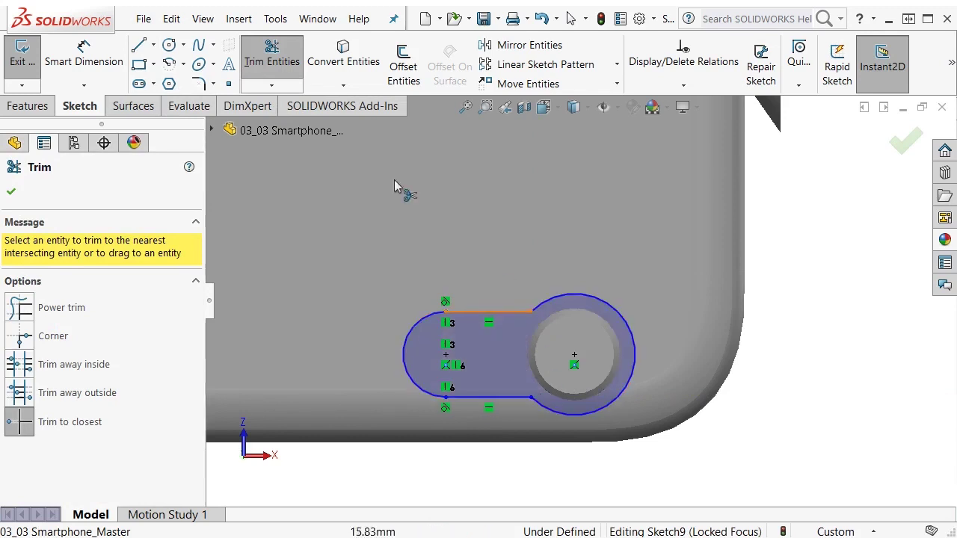
# - Round both line–arc junctions with 4 mm sketch fillets
pyautogui.click(199, 85)
pyautogui.write('2')
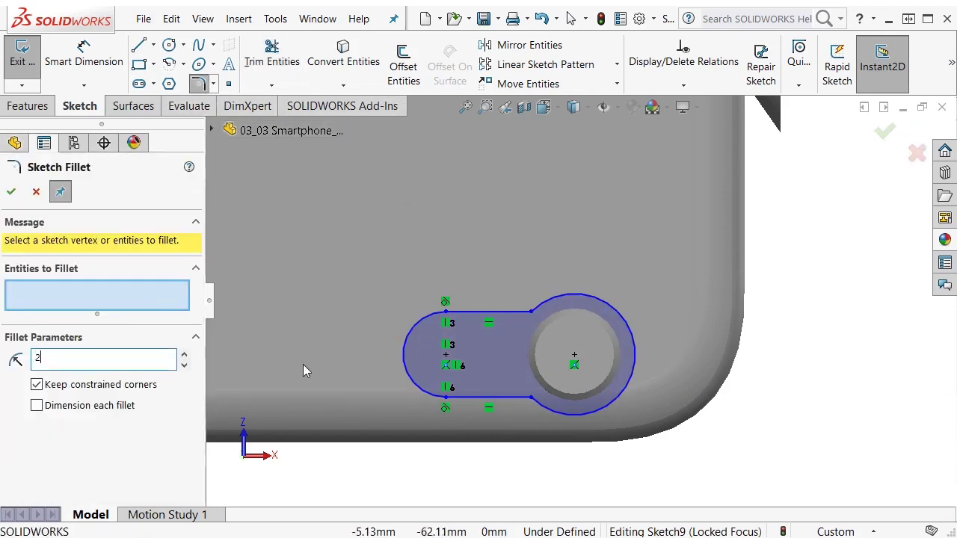
pyautogui.click(534, 402)
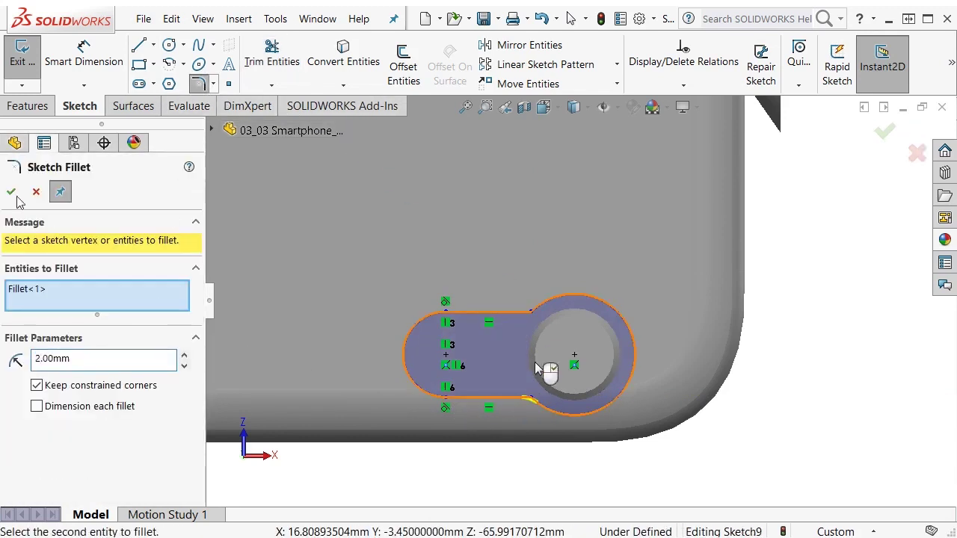
pyautogui.click(530, 310)
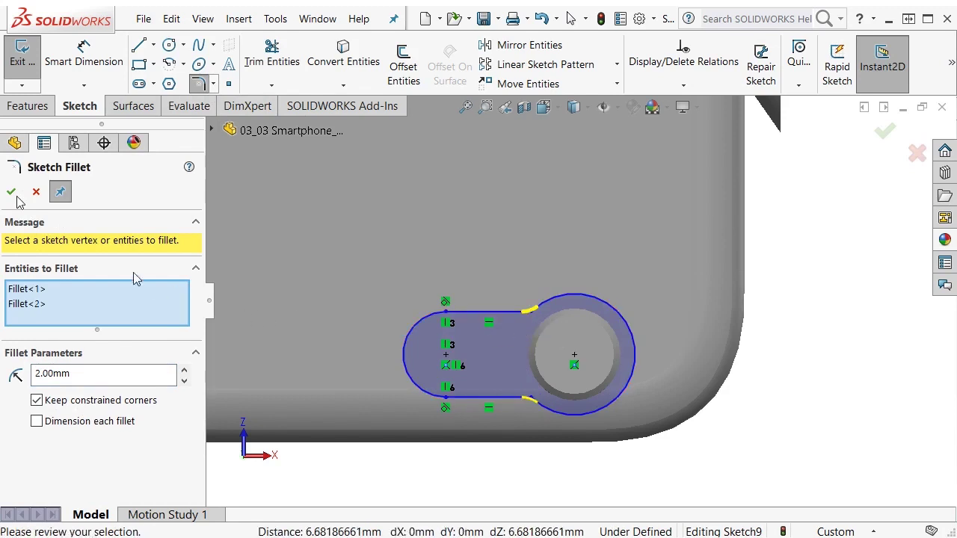
pyautogui.doubleClick(106, 374)
pyautogui.write('4')
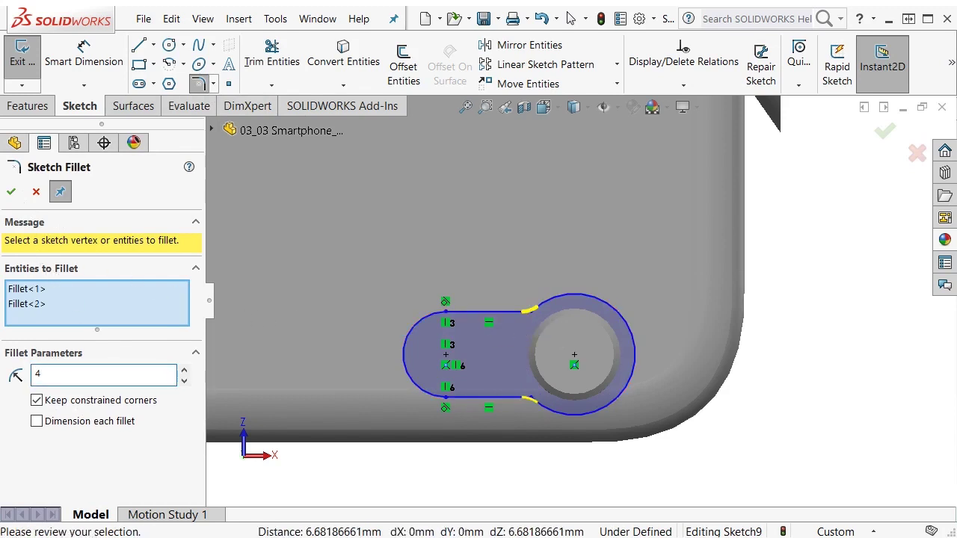
pyautogui.click(11, 192)
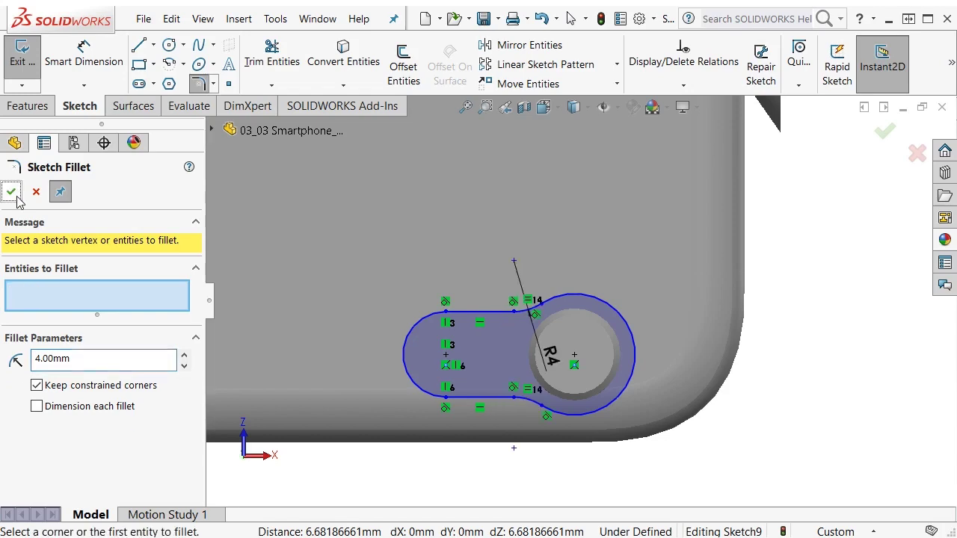
# - Dimension the large arc R4.5 and the left arc R3, then exit the sketch
pyautogui.click(80, 63)
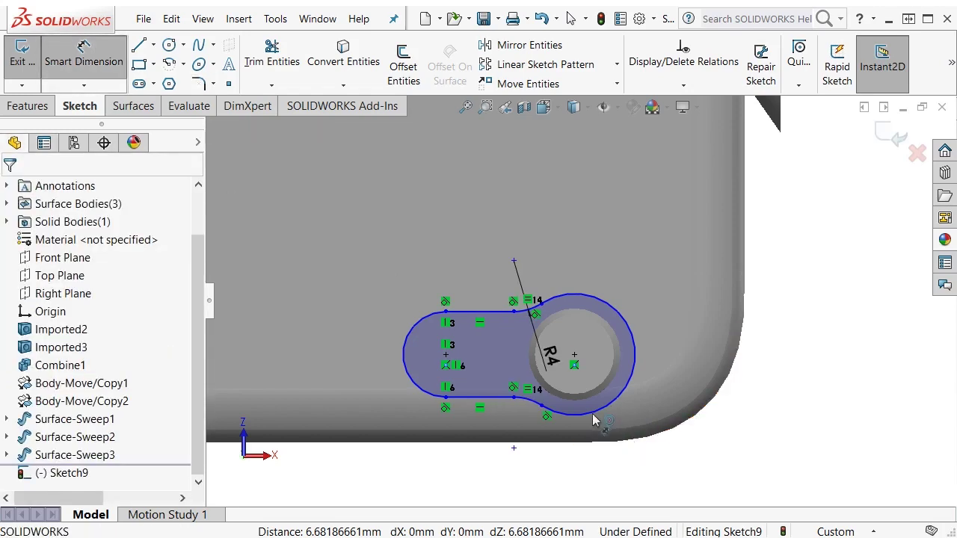
pyautogui.click(604, 416)
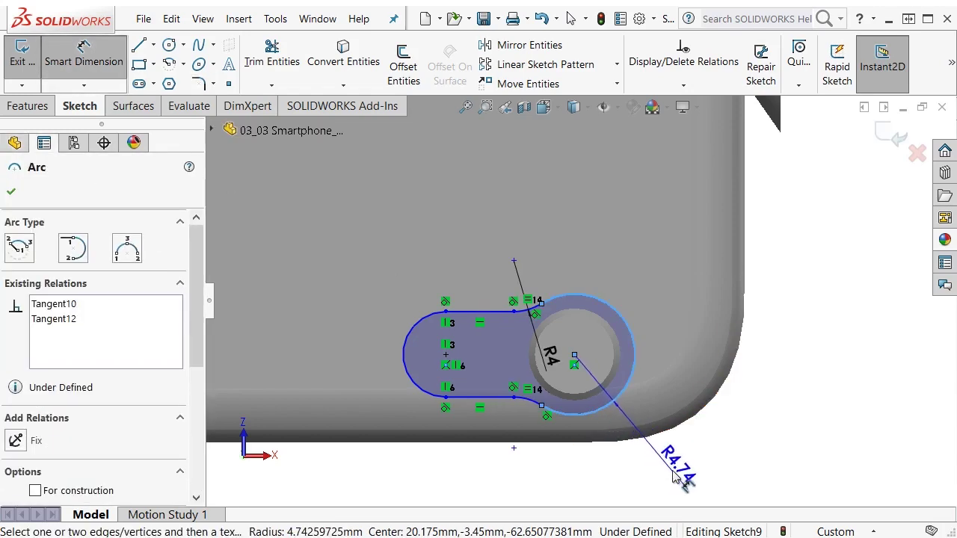
pyautogui.click(675, 479)
pyautogui.write('4.5')
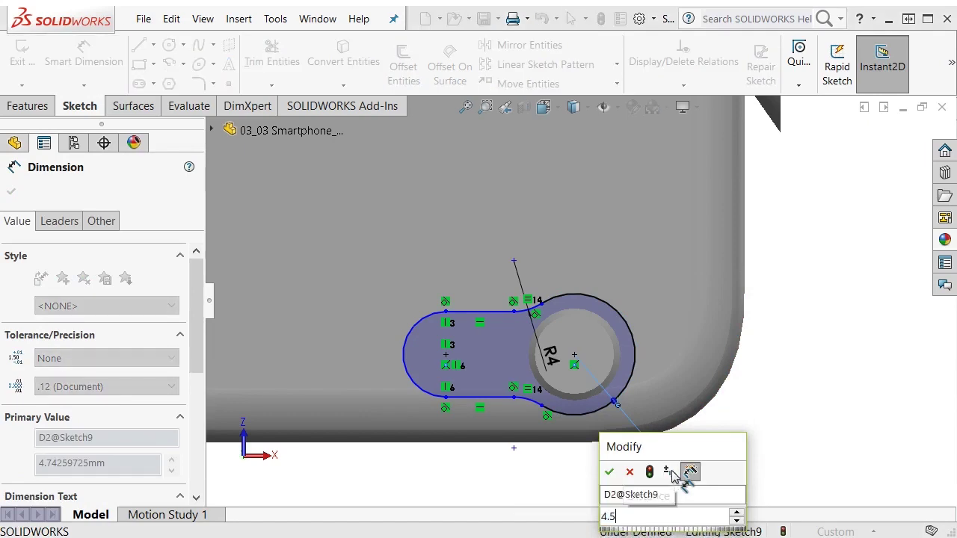
pyautogui.press('Return')
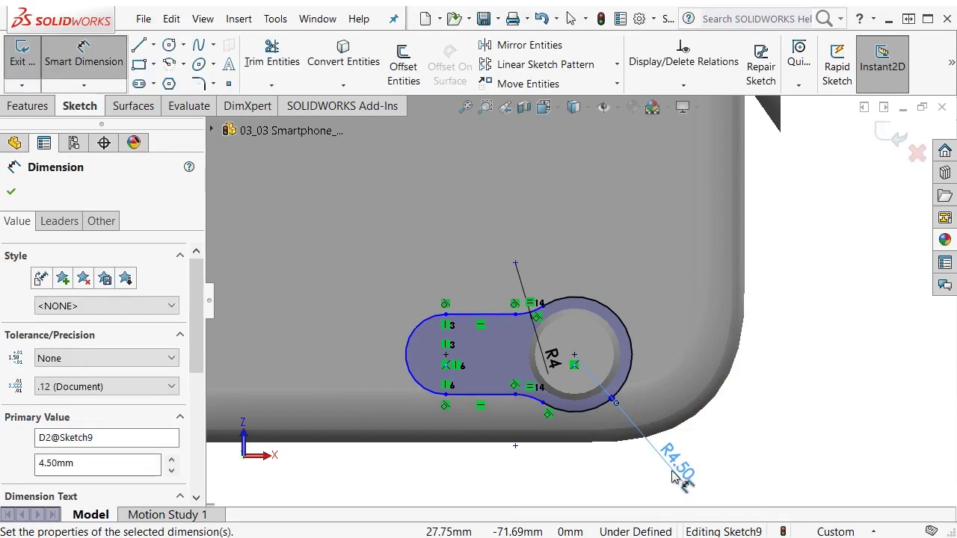
pyautogui.click(428, 390)
pyautogui.click(363, 465)
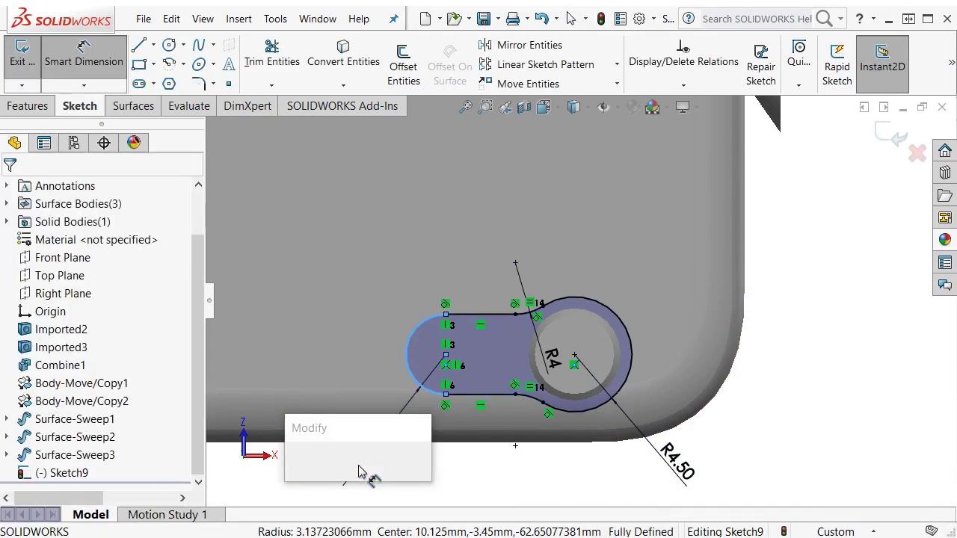
pyautogui.write('3.00mm')
pyautogui.press('Return')
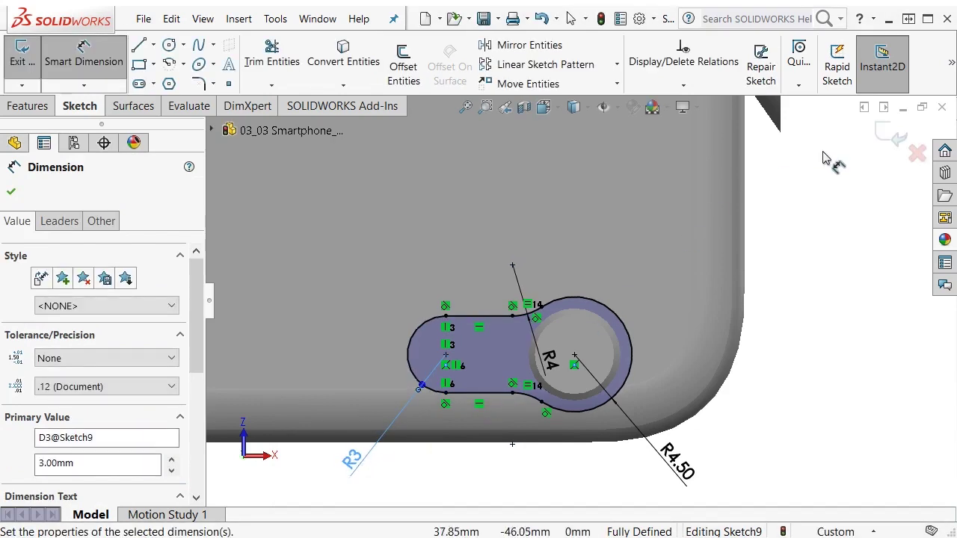
pyautogui.click(890, 144)
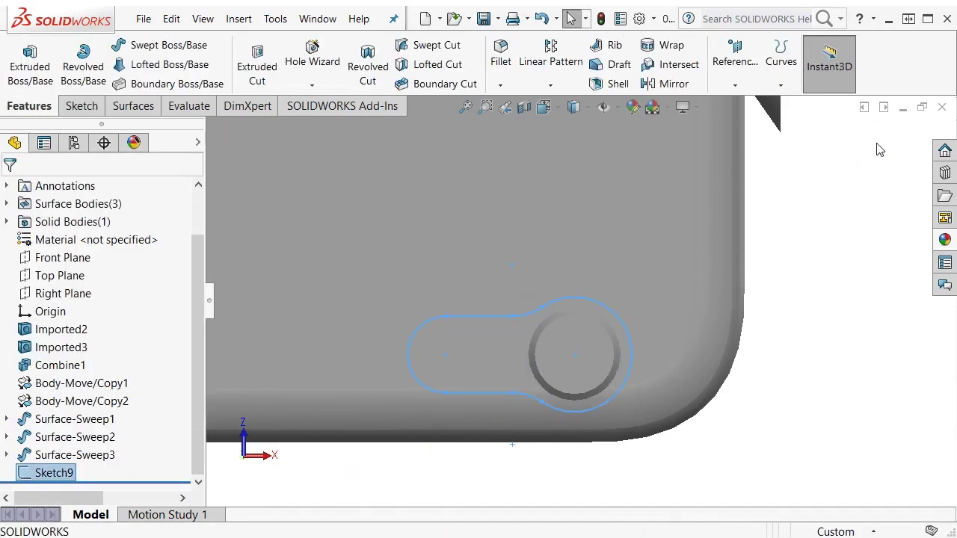
# - Surface-extrude Sketch9 10 mm in Direction 1 and 4 mm in Direction 2
pyautogui.click(133, 106)
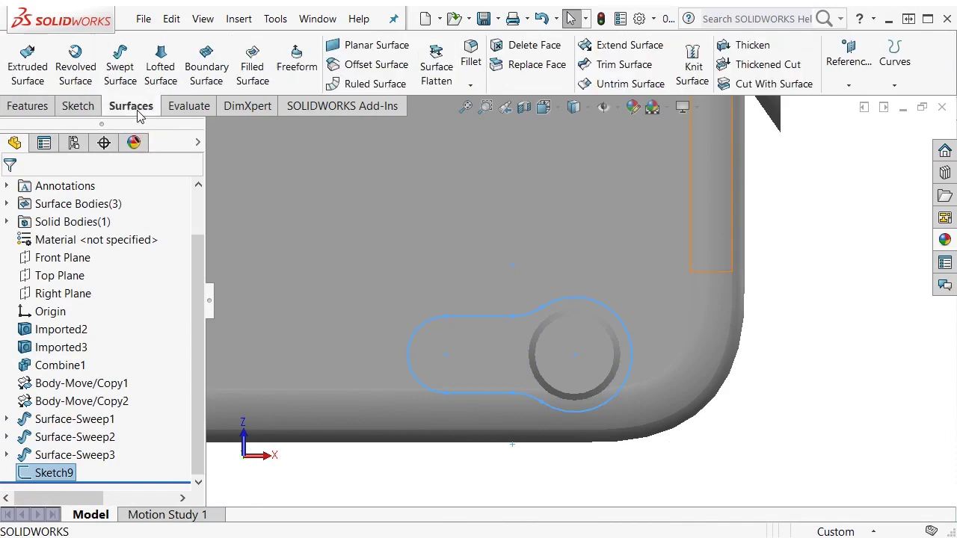
pyautogui.click(33, 79)
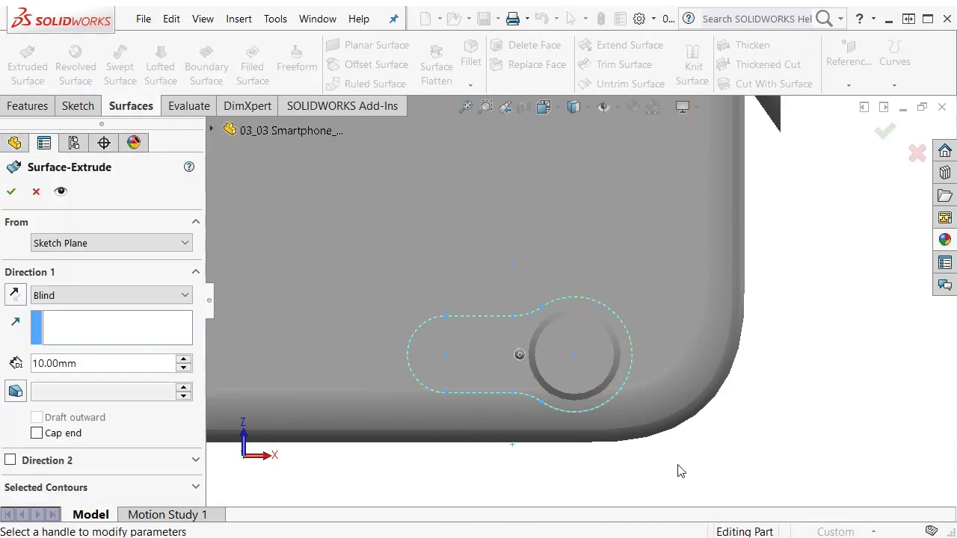
pyautogui.moveTo(681, 471); pyautogui.dragTo(662, 319, button='middle')
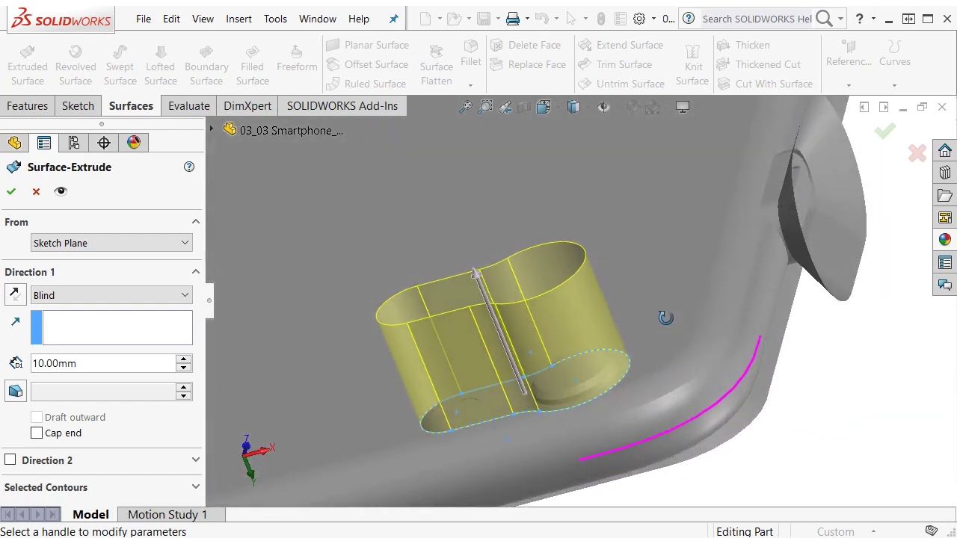
pyautogui.click(11, 461)
pyautogui.scroll(-2, 196, 329)
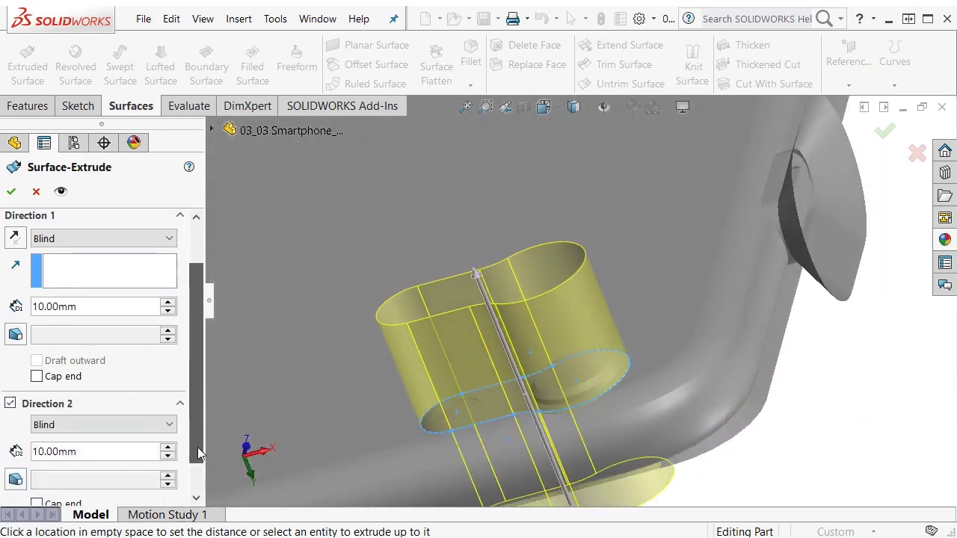
pyautogui.write('4')
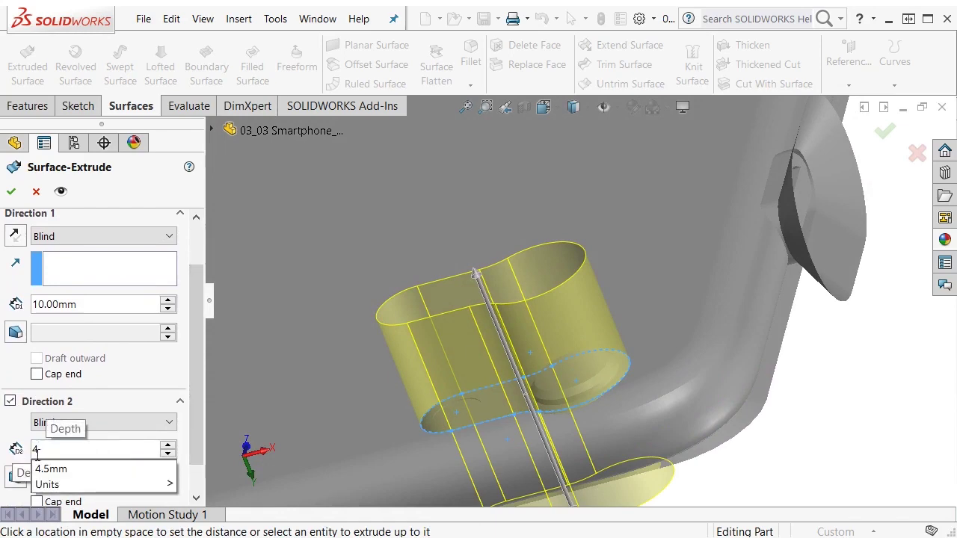
pyautogui.press('Return')
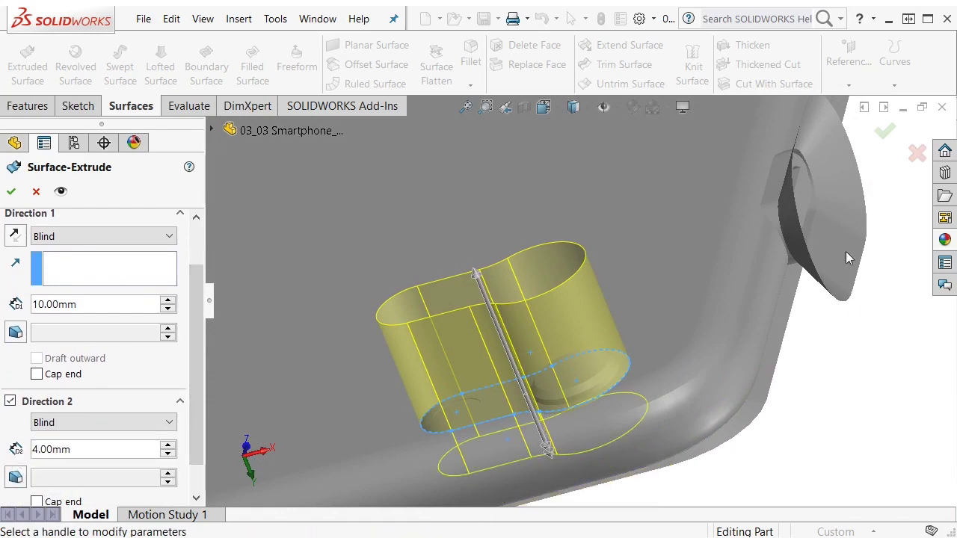
pyautogui.click(894, 140)
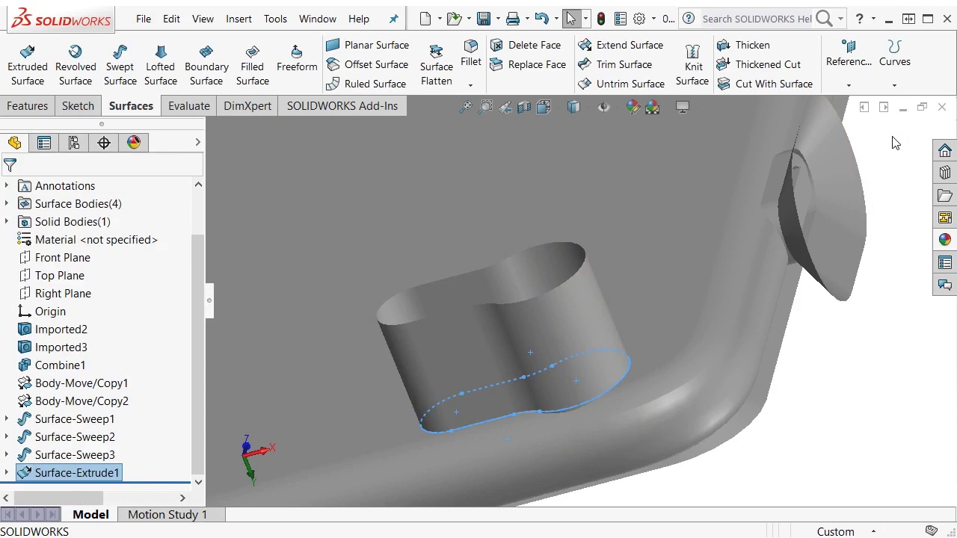
# - Zoom to fit, then orbit and zoom in on the phone's side-edge cutouts
pyautogui.press('f')
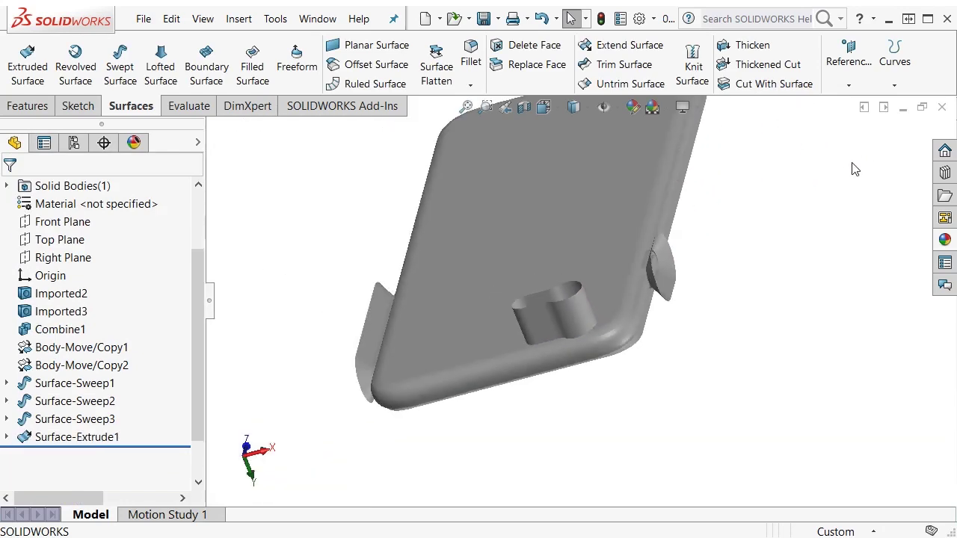
pyautogui.moveTo(796, 207); pyautogui.dragTo(594, 388, button='middle')
pyautogui.scroll(-3, 763, 196)
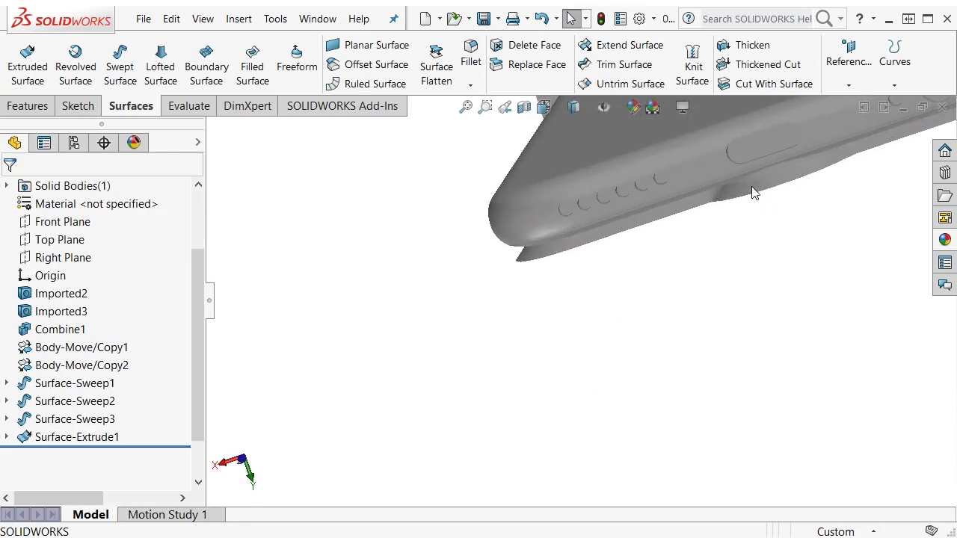
pyautogui.click(848, 64)
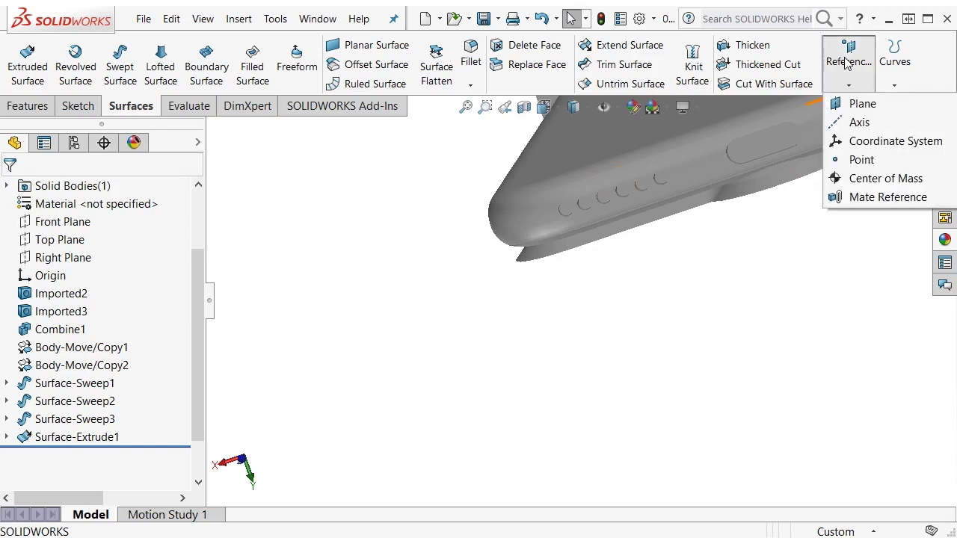
# - Create Plane1 parallel to Front Plane through a vertex on the side cutout
pyautogui.click(852, 109)
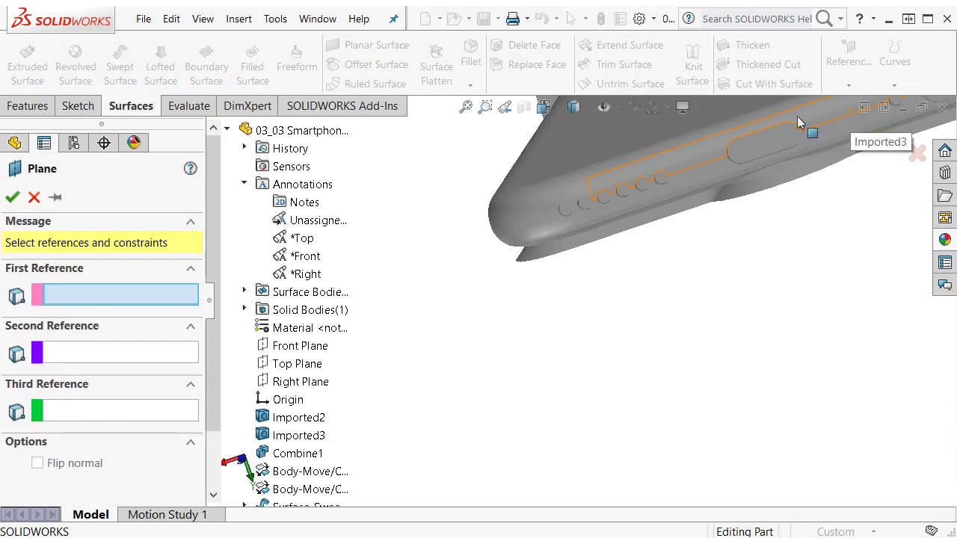
pyautogui.click(298, 348)
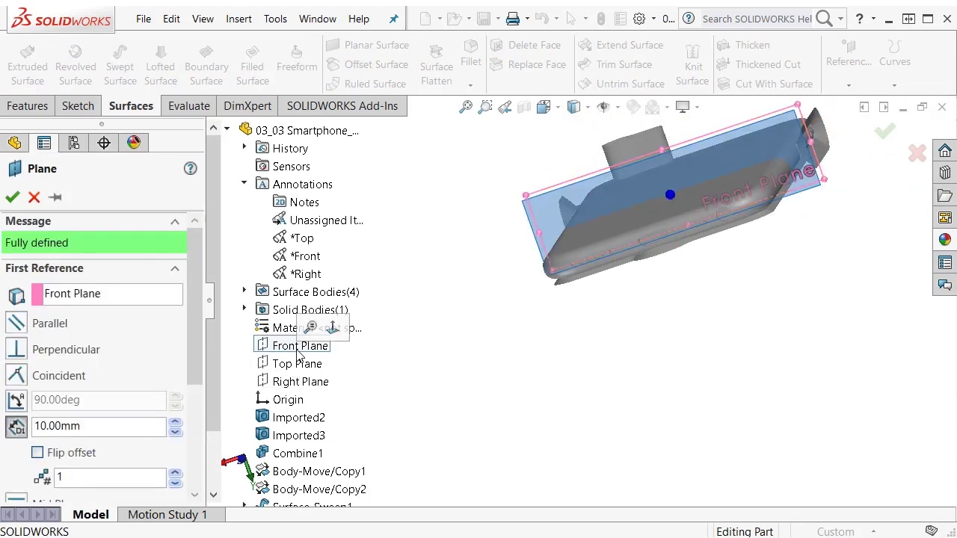
pyautogui.click(18, 329)
pyautogui.moveTo(202, 333); pyautogui.dragTo(200, 417)
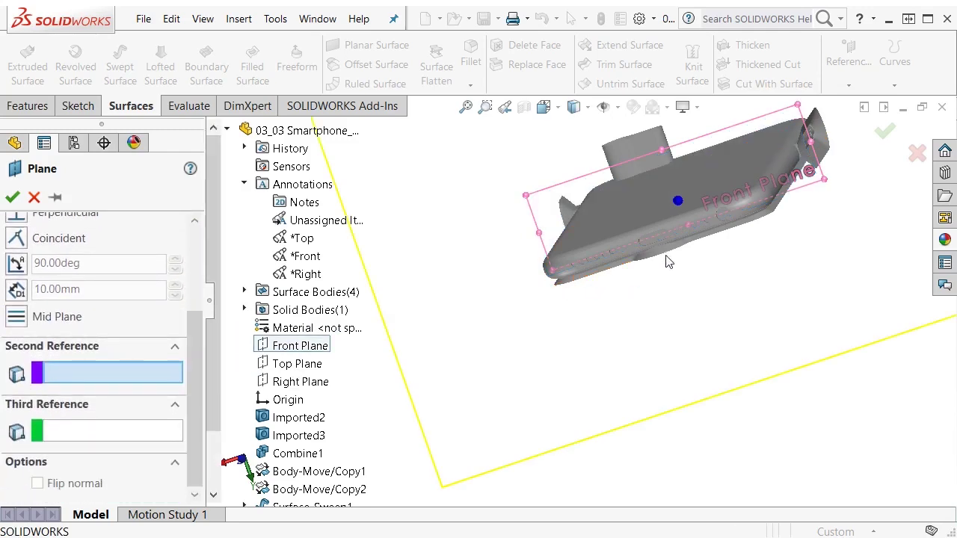
pyautogui.scroll(-5, 662, 261)
pyautogui.scroll(-3, 587, 274)
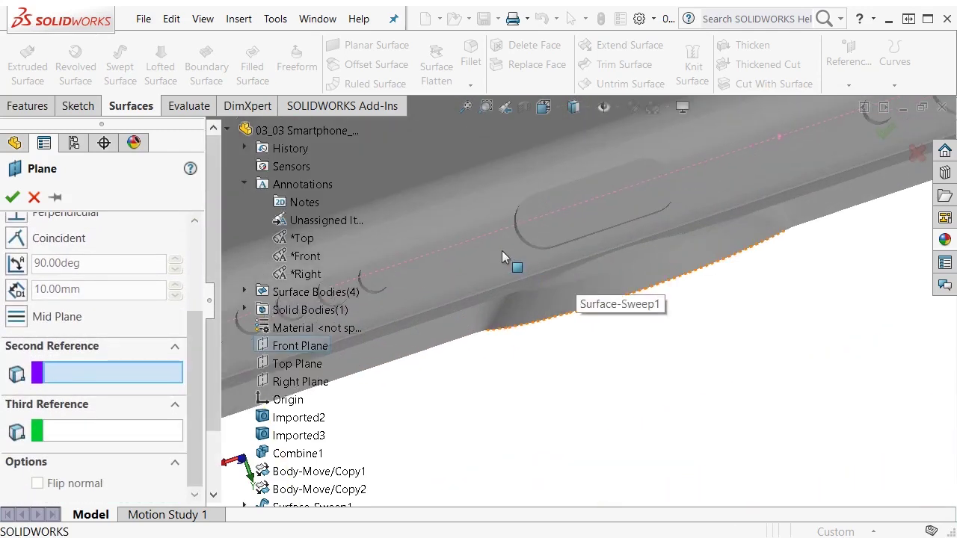
pyautogui.click(516, 233)
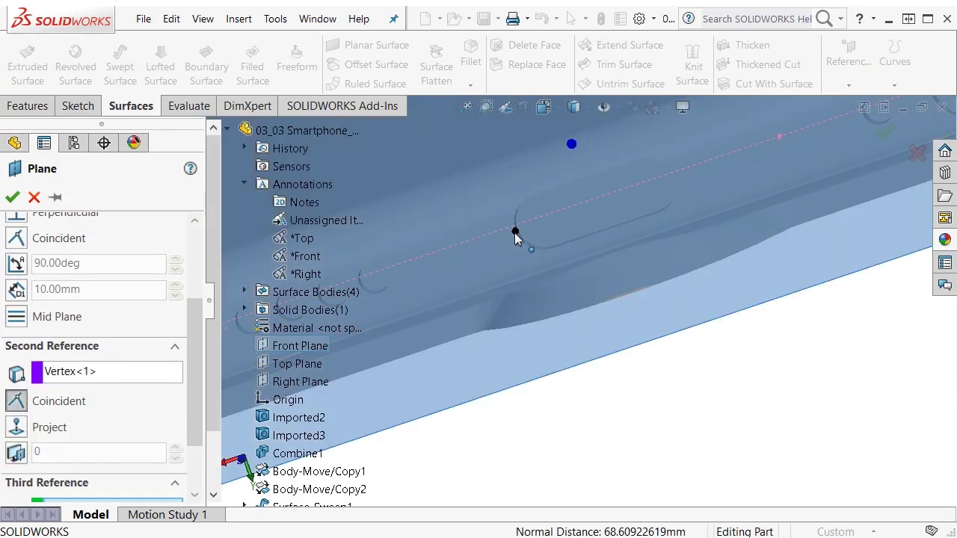
pyautogui.scroll(5, 594, 316)
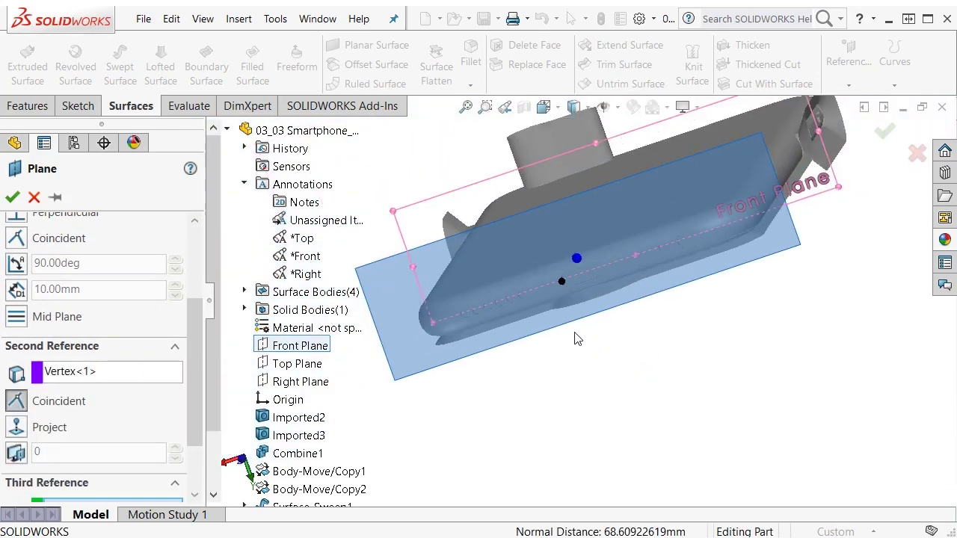
pyautogui.scroll(4, 83, 258)
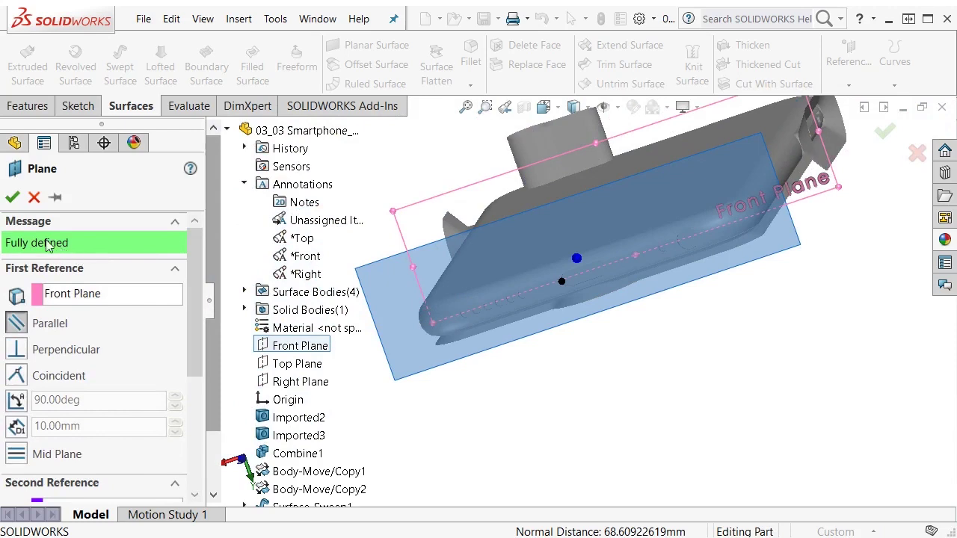
pyautogui.click(12, 197)
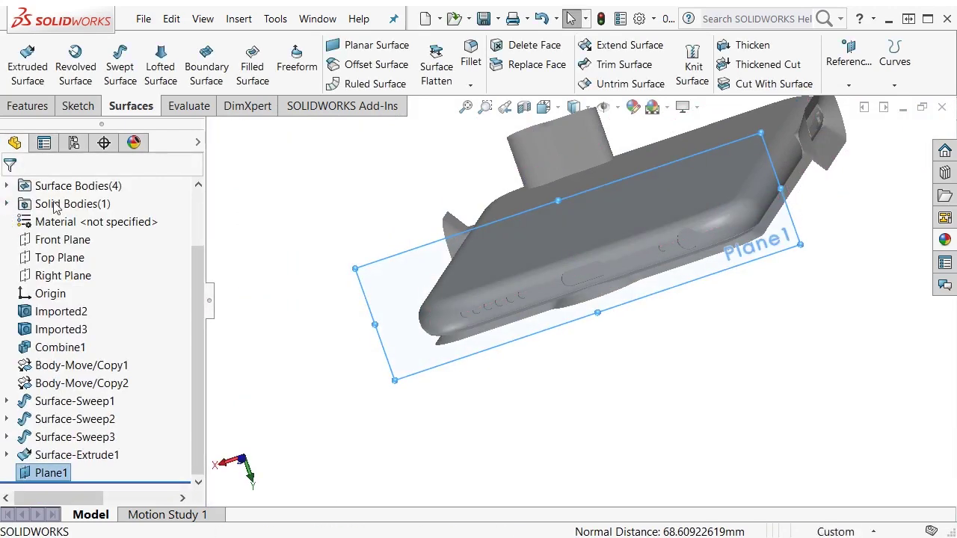
# - Start a new sketch on Plane1 and view it normal to the plane
pyautogui.rightClick(397, 323)
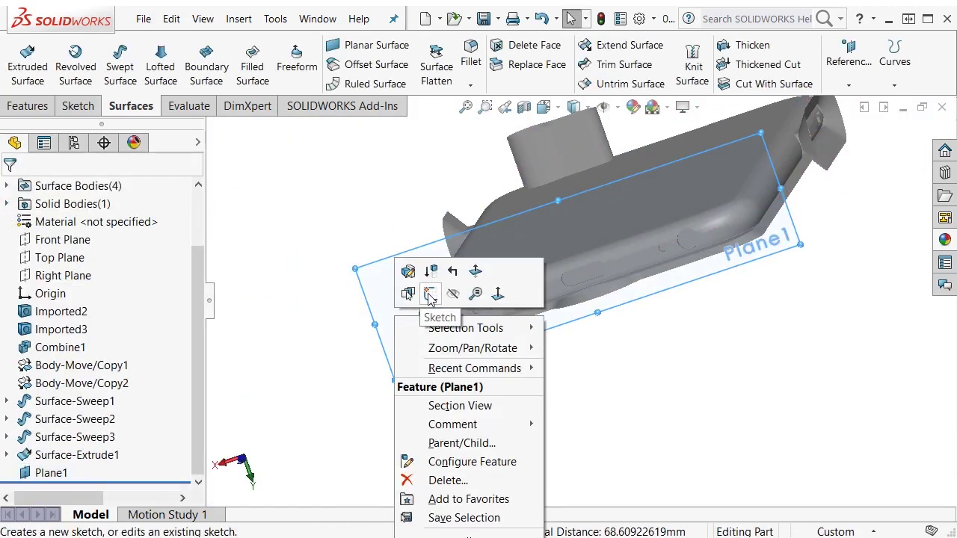
pyautogui.click(404, 295)
pyautogui.rightClick(86, 494)
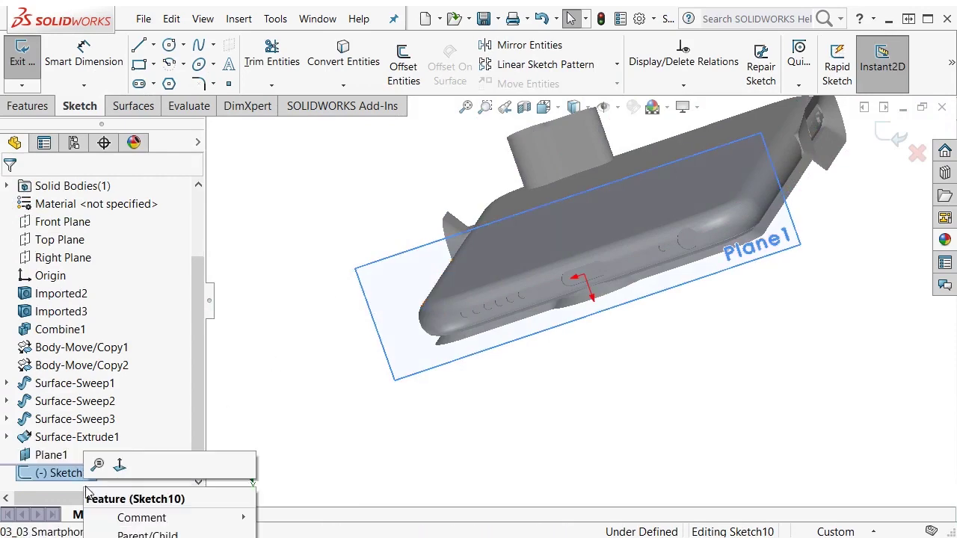
pyautogui.click(119, 461)
pyautogui.click(454, 456)
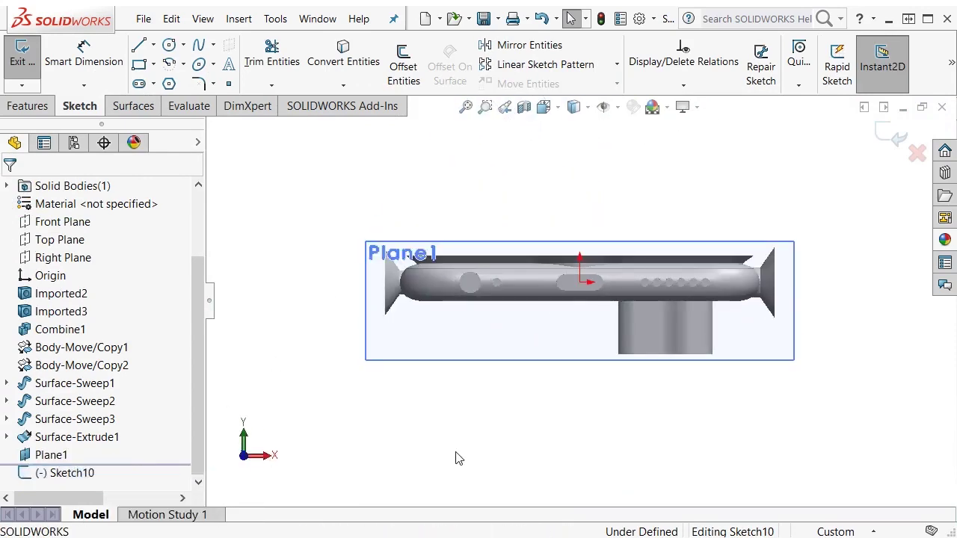
pyautogui.scroll(-5, 598, 273)
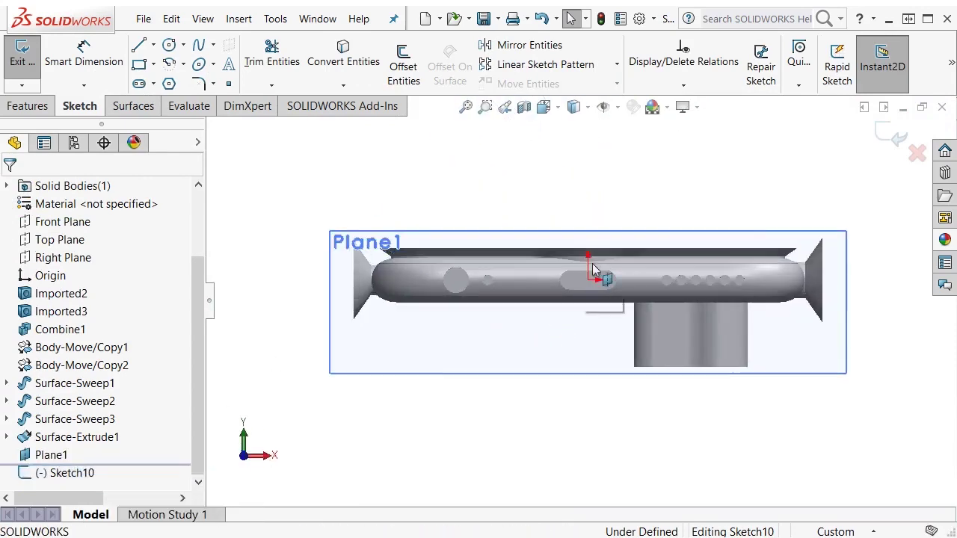
pyautogui.scroll(-1, 632, 254)
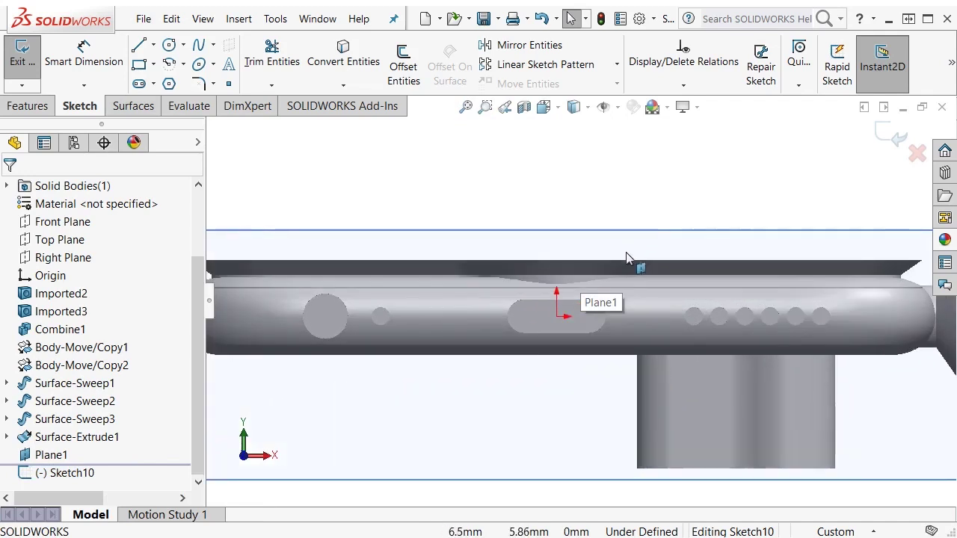
# - Draw circles over the large hole and the small hole beside it
pyautogui.click(169, 45)
pyautogui.click(326, 317)
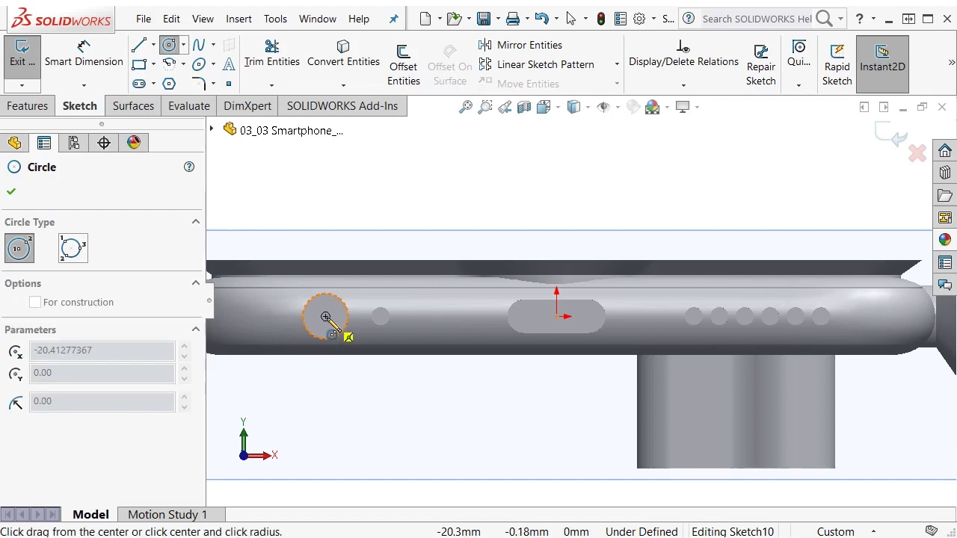
pyautogui.click(298, 302)
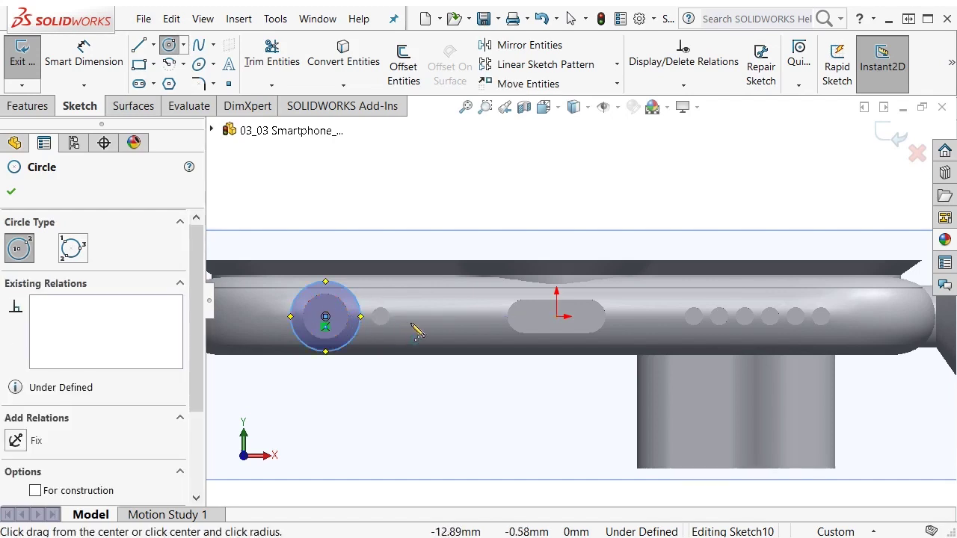
pyautogui.click(381, 317)
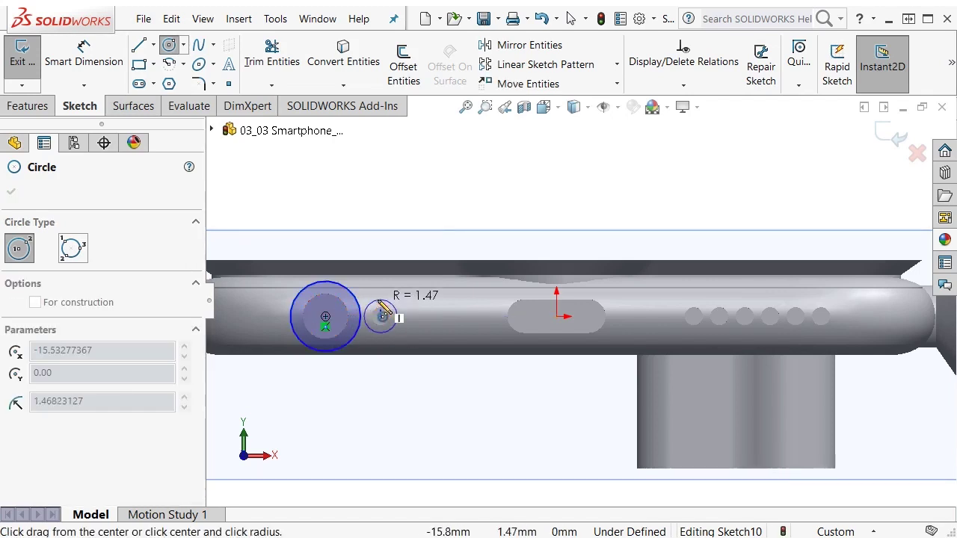
pyautogui.click(398, 319)
pyautogui.press('Escape')
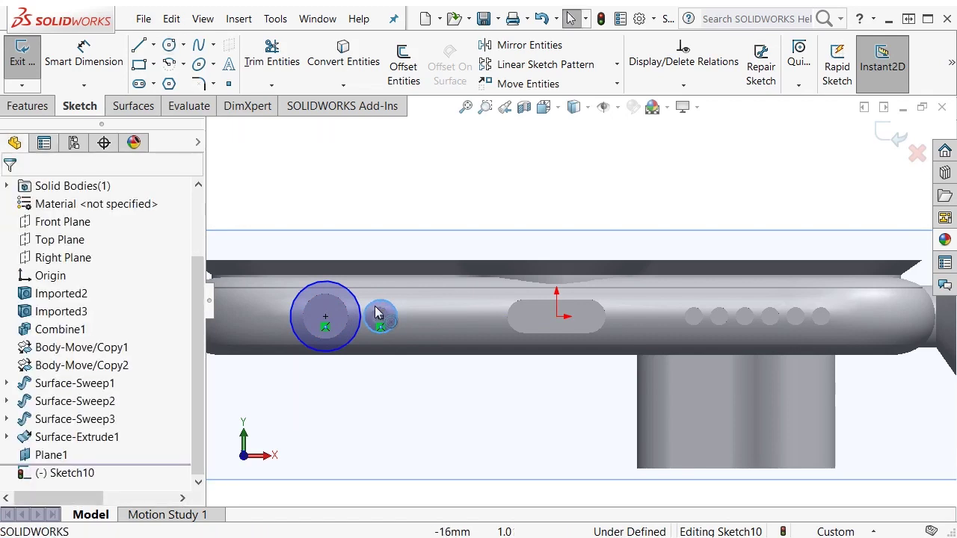
# - Dimension the large circle Ø6 and the small circle Ø3
pyautogui.click(83, 62)
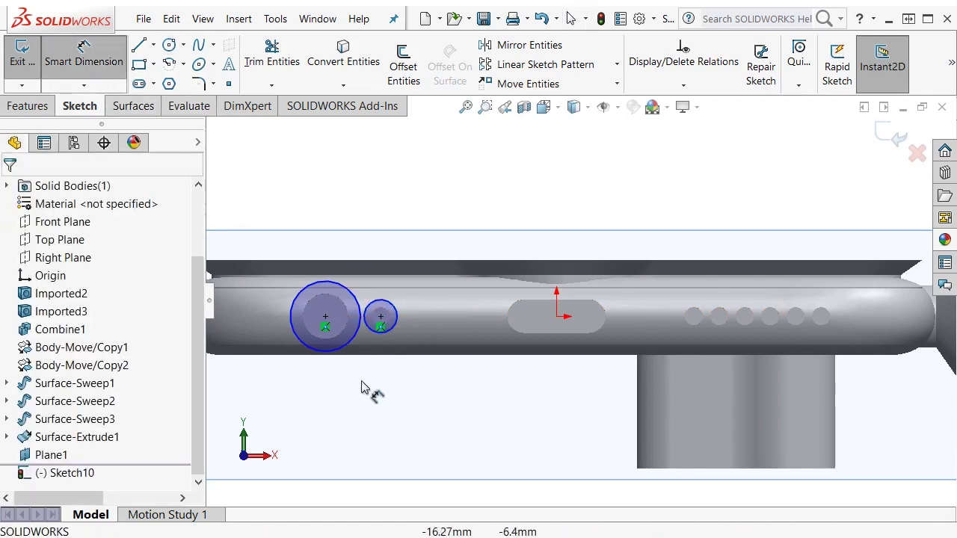
pyautogui.click(322, 352)
pyautogui.click(276, 398)
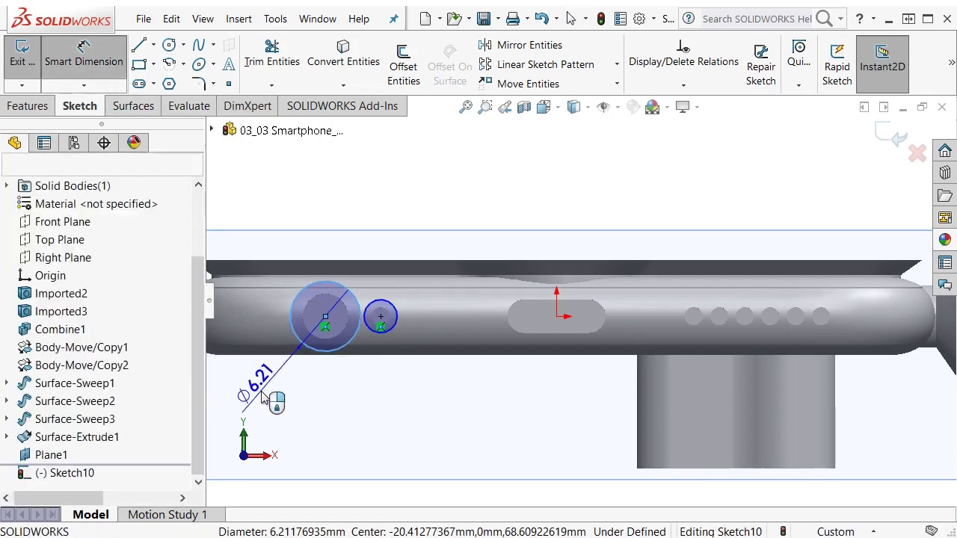
pyautogui.write('6')
pyautogui.press('Return')
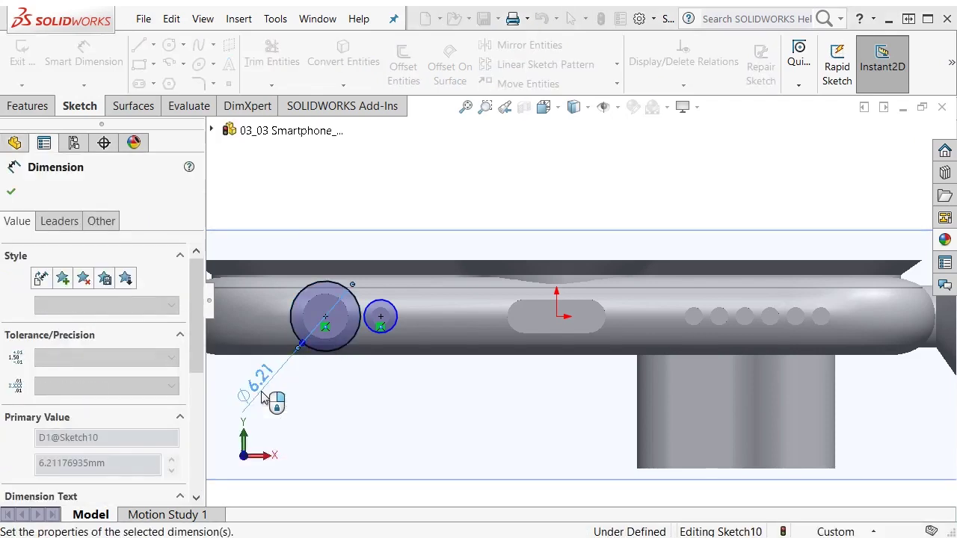
pyautogui.click(381, 317)
pyautogui.click(439, 402)
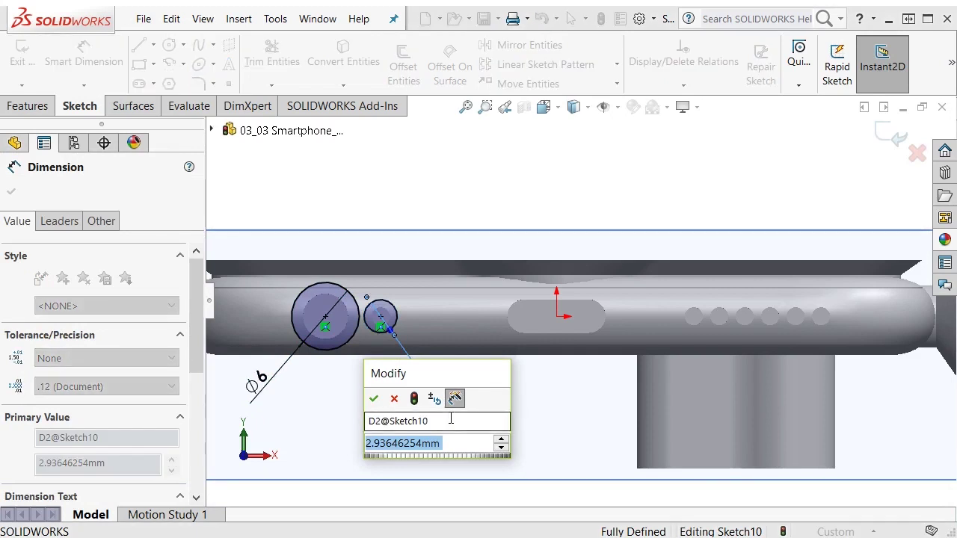
pyautogui.write('3')
pyautogui.press('Return')
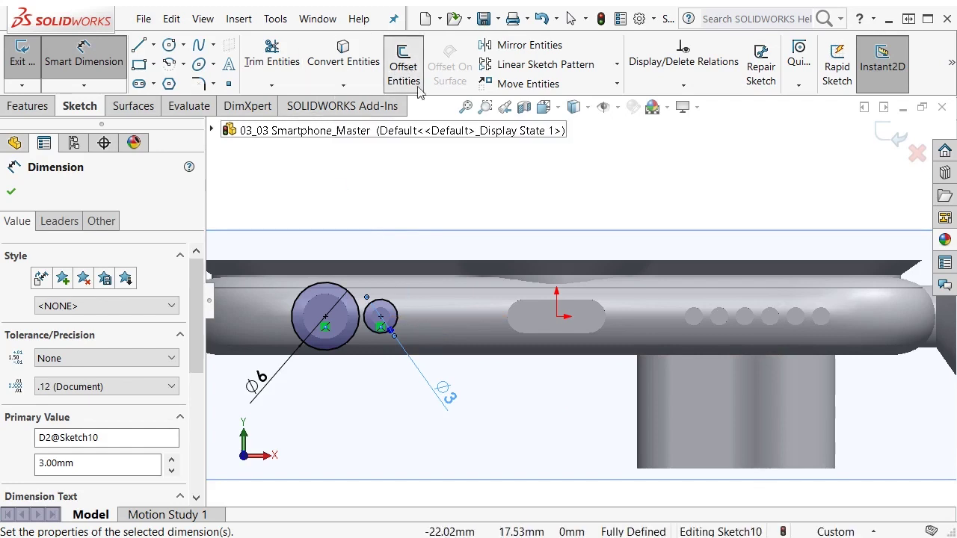
# - Offset the central slot outline by 1.5 mm
pyautogui.click(403, 68)
pyautogui.click(534, 317)
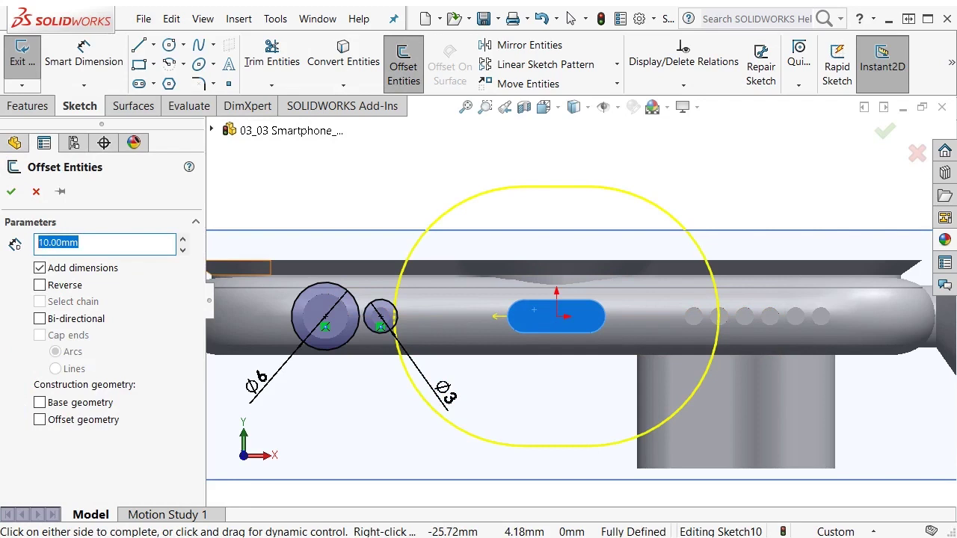
pyautogui.write('1.5')
pyautogui.press('Return')
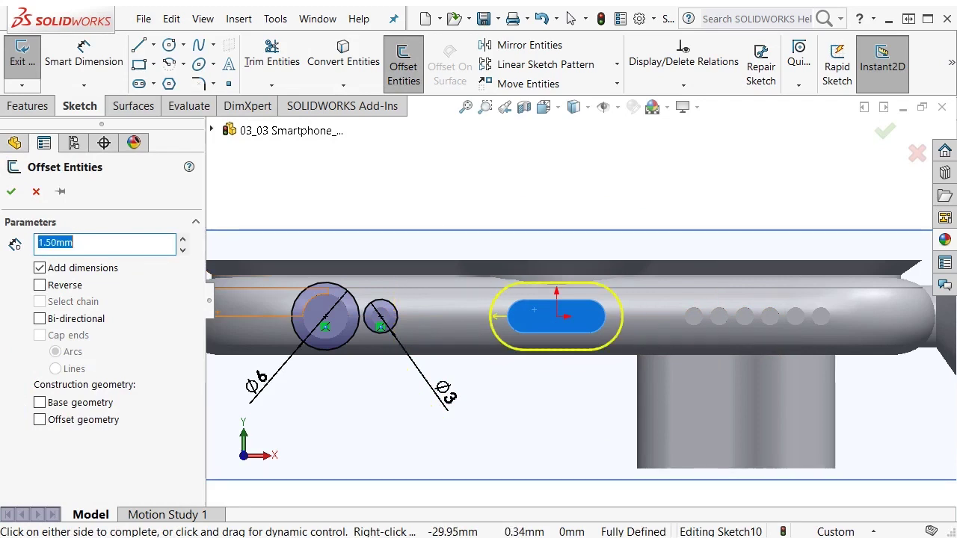
pyautogui.click(13, 193)
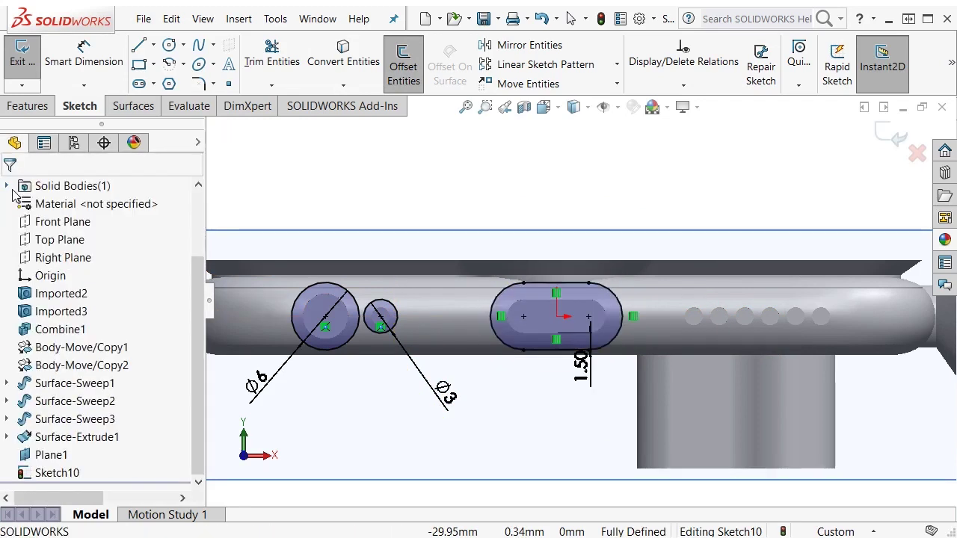
# - Draw a straight slot enclosing the row of holes and dimension its end radius R1.5
pyautogui.click(139, 84)
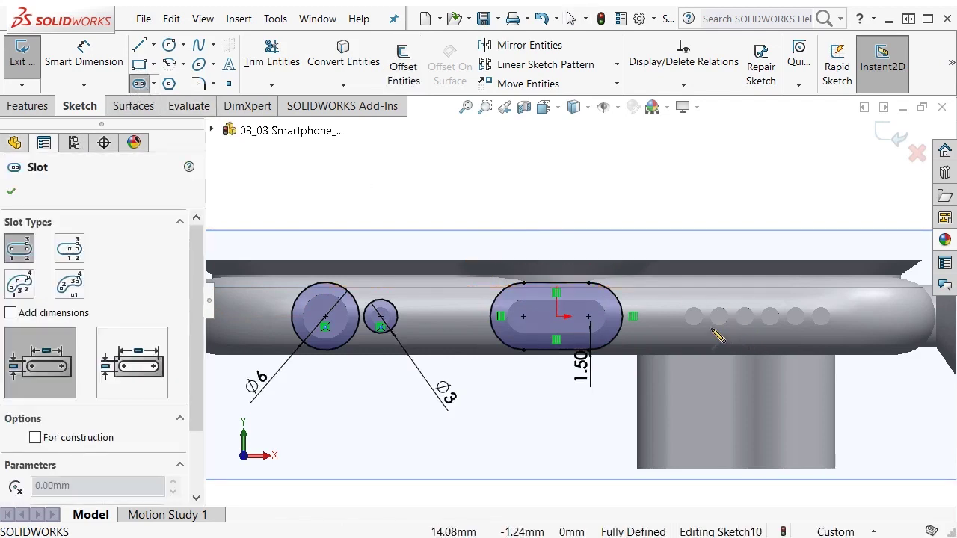
pyautogui.click(694, 316)
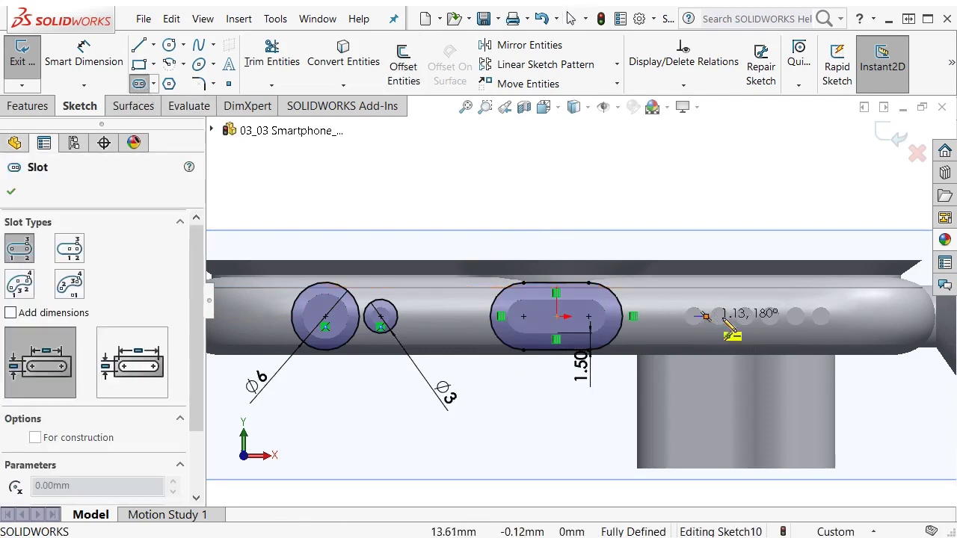
pyautogui.click(822, 317)
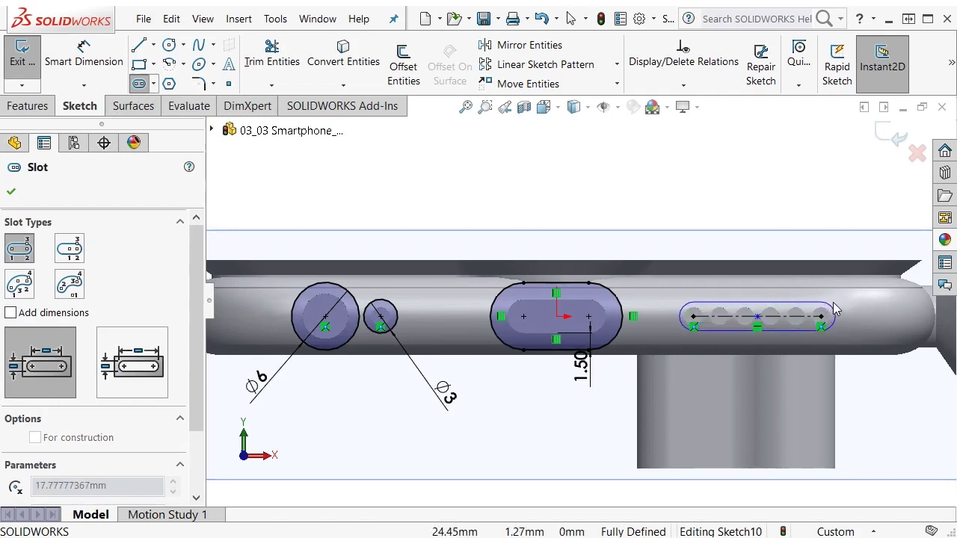
pyautogui.click(836, 306)
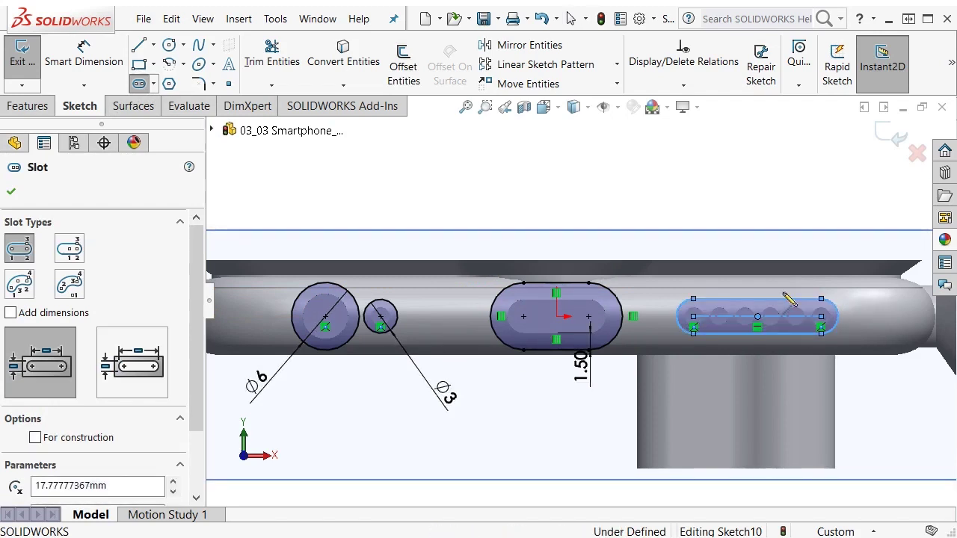
pyautogui.click(139, 84)
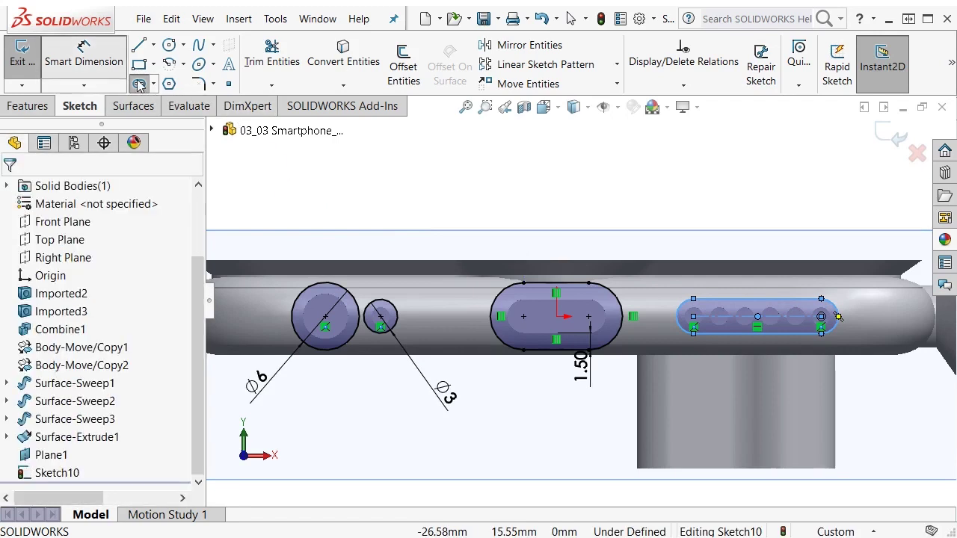
pyautogui.press('d')
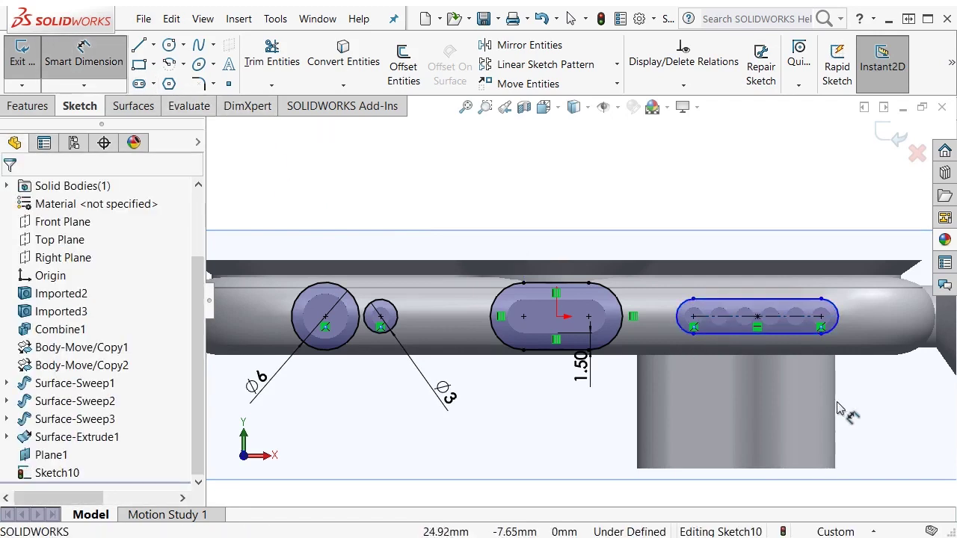
pyautogui.click(831, 336)
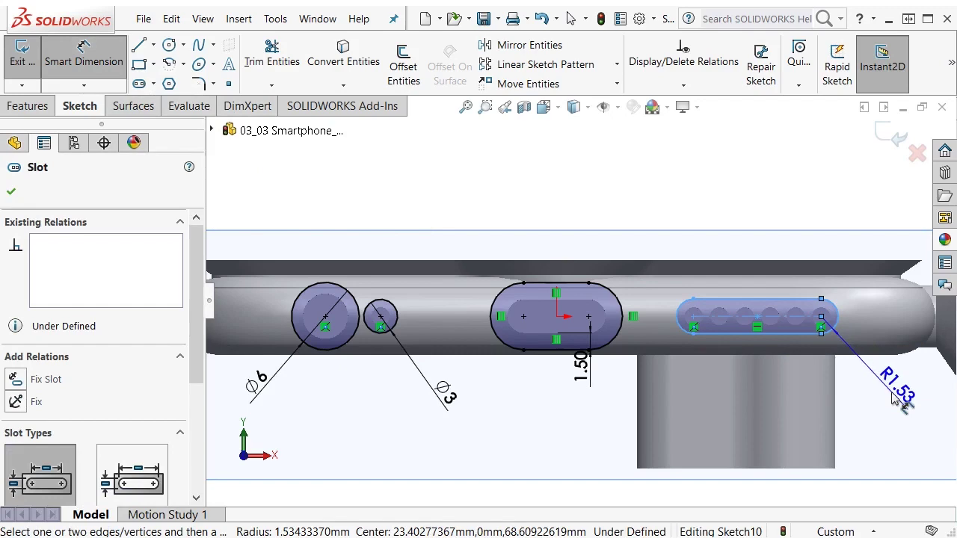
pyautogui.click(895, 398)
pyautogui.write('1.5')
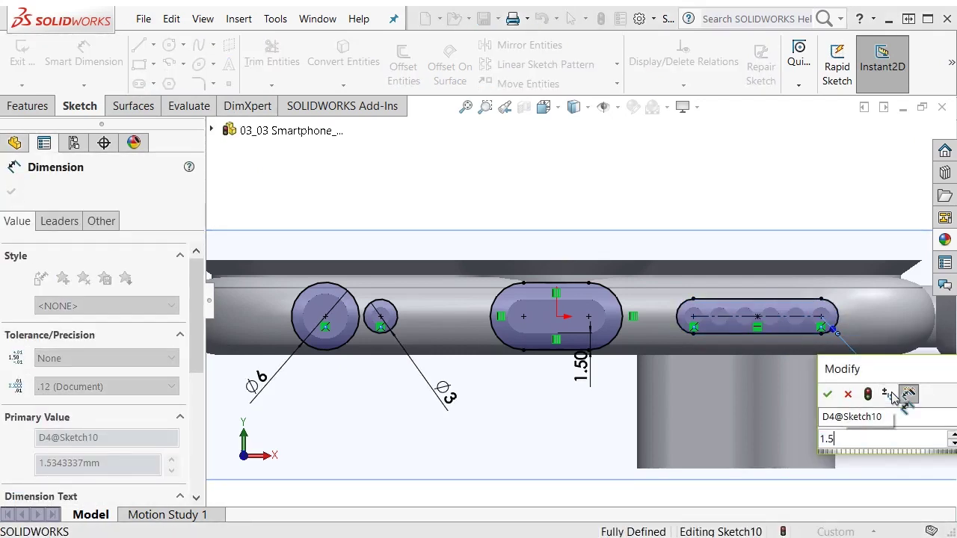
pyautogui.press('Return')
pyautogui.press('Escape')
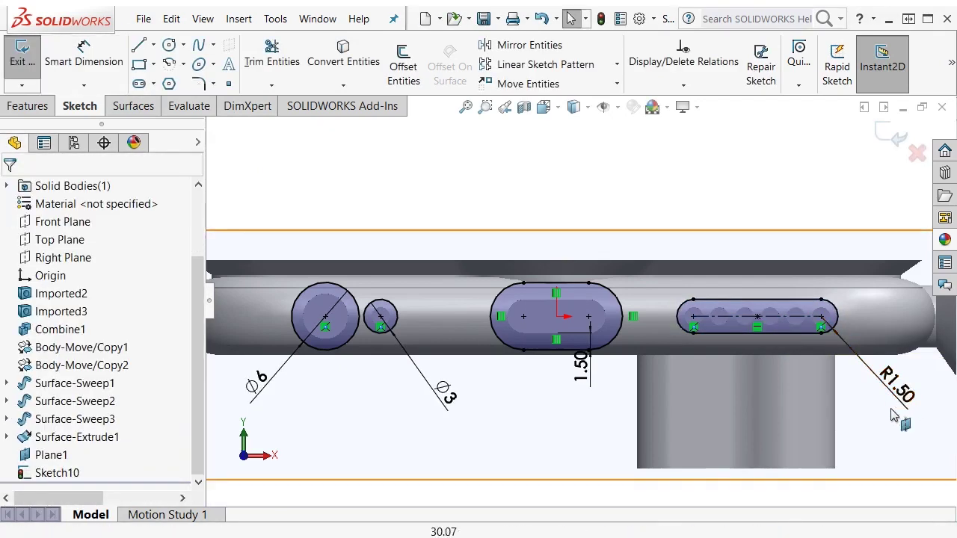
# - Bridge the Ø6 and Ø3 circles with lower and upper arcs, then trim the large circle's inner segment
pyautogui.click(171, 62)
pyautogui.scroll(-4, 333, 362)
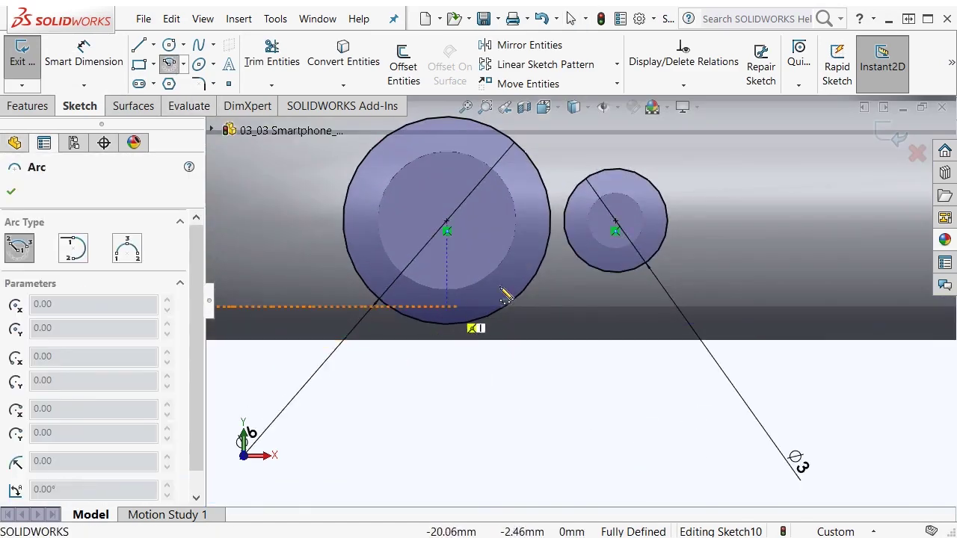
pyautogui.moveTo(532, 287); pyautogui.dragTo(582, 277)
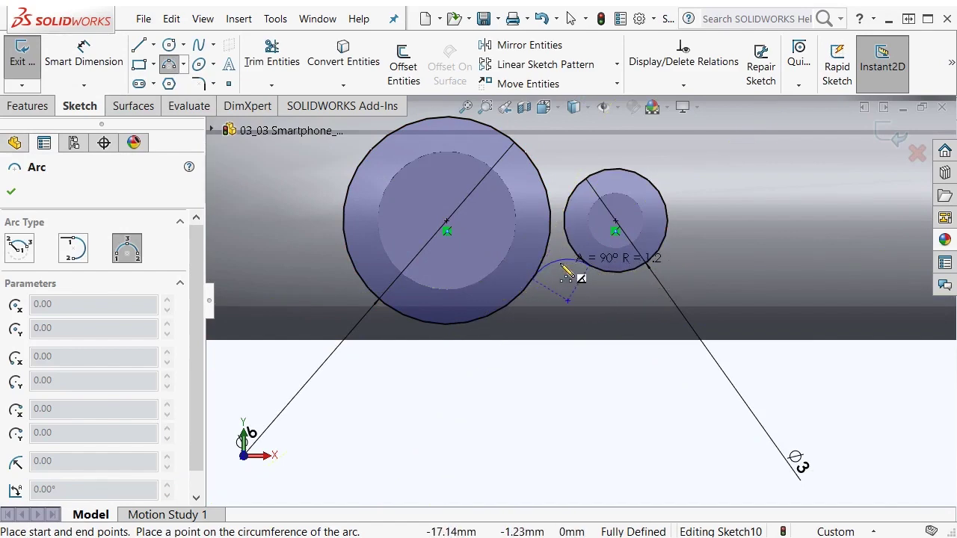
pyautogui.click(568, 274)
pyautogui.press('Escape')
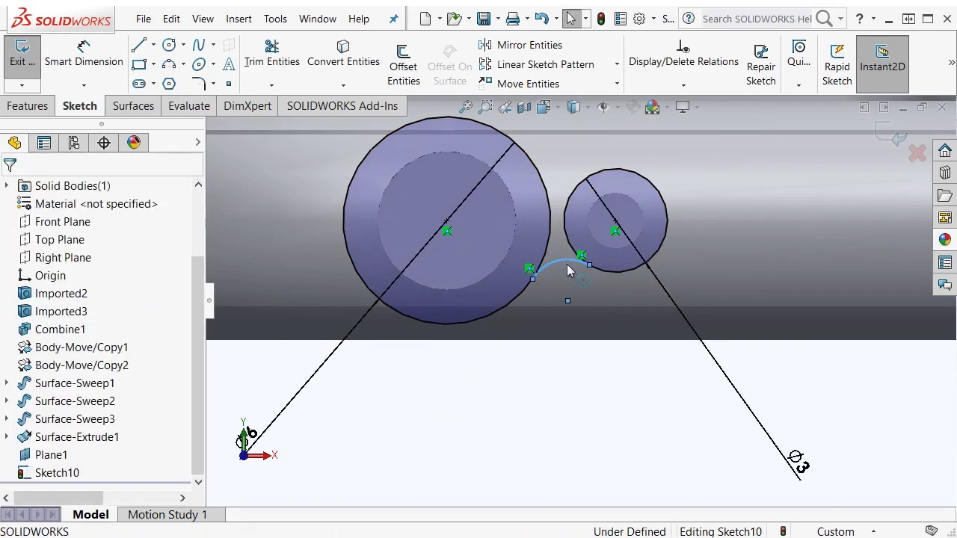
pyautogui.press('Return')
pyautogui.click(535, 165)
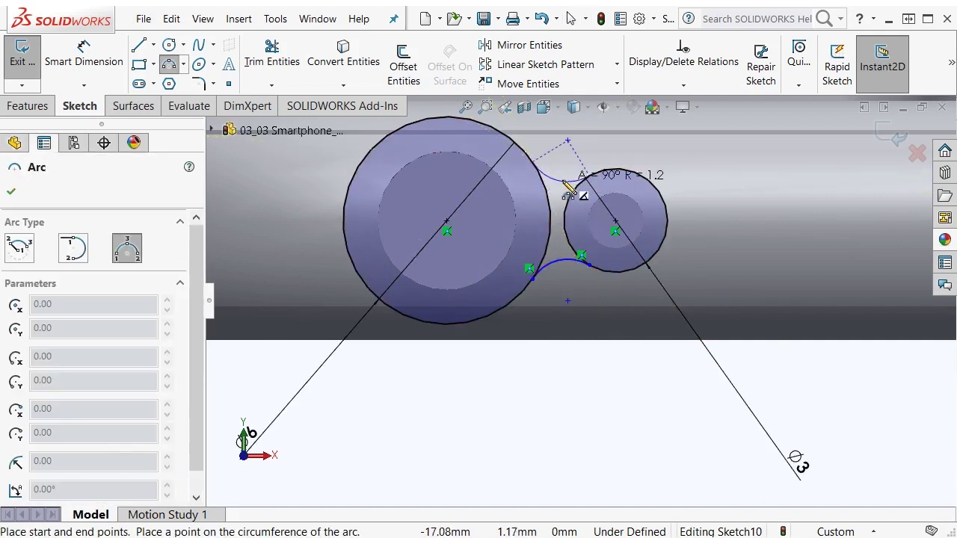
pyautogui.click(590, 177)
pyautogui.click(568, 196)
pyautogui.press('Escape')
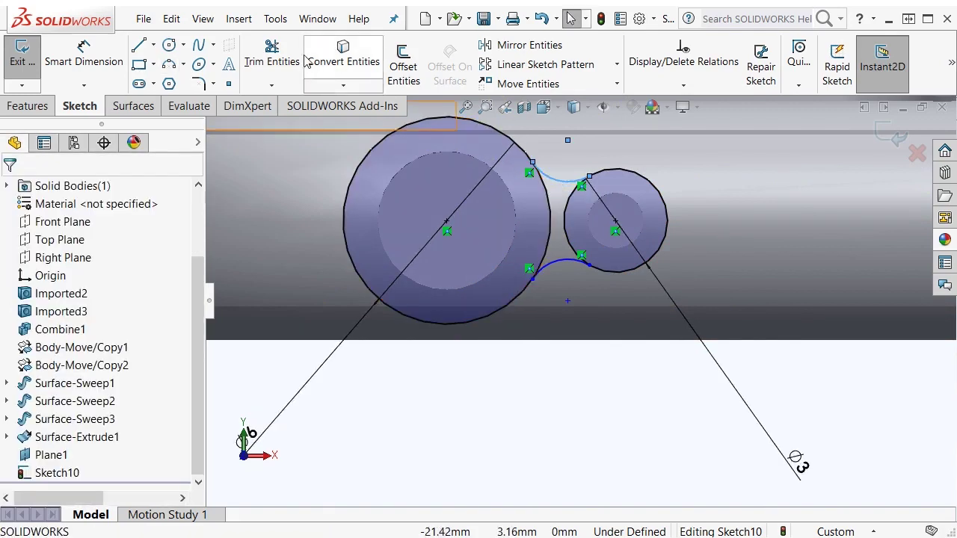
pyautogui.click(271, 56)
pyautogui.click(551, 231)
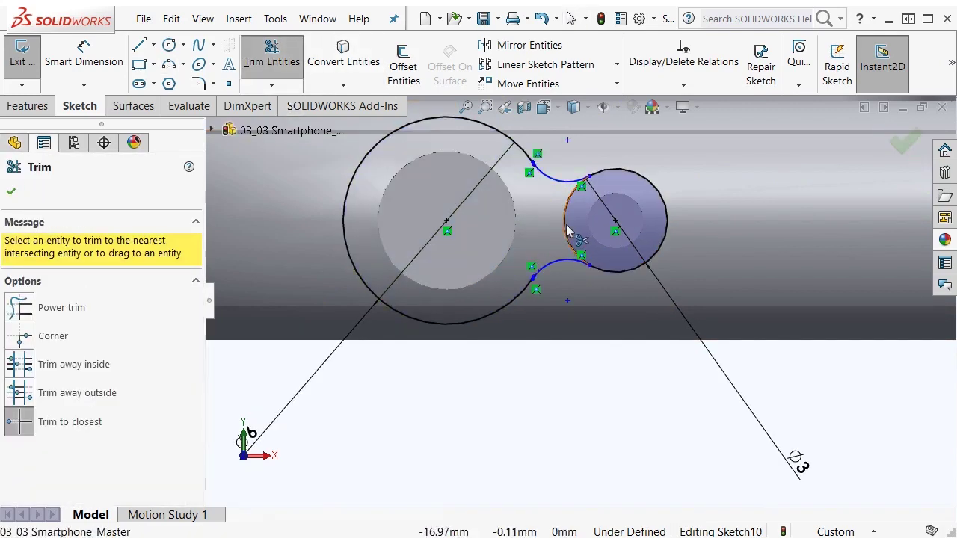
# - Trim the small circle's inner segment and make the two connecting arcs equal
pyautogui.click(565, 224)
pyautogui.press('Escape')
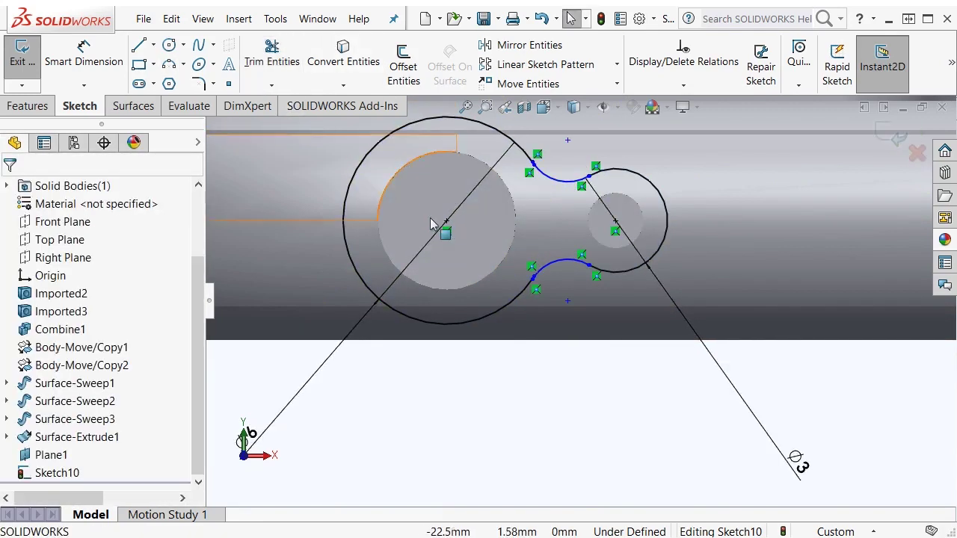
pyautogui.click(568, 263)
pyautogui.keyDown('ctrl'); pyautogui.click(564, 184); pyautogui.keyUp('ctrl')
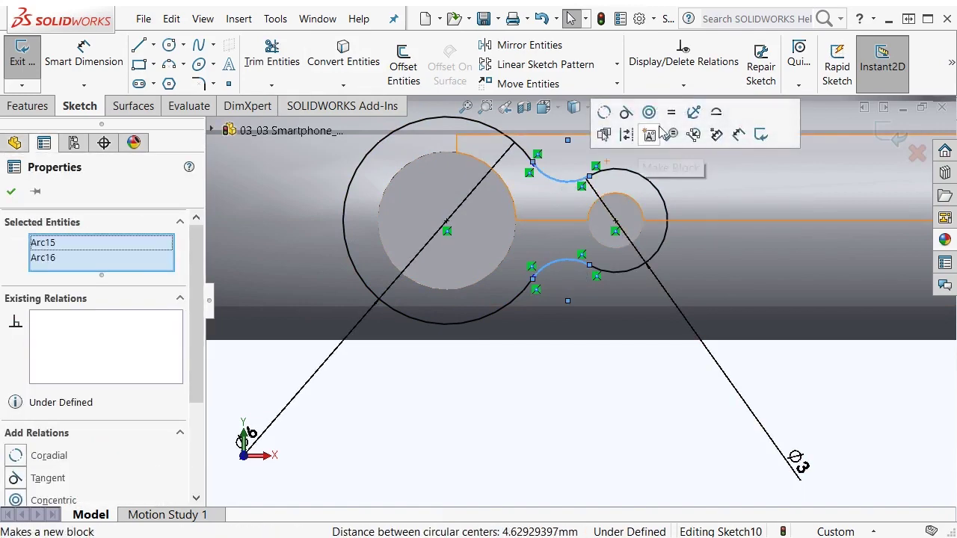
pyautogui.click(674, 114)
# - Dimension the lower connecting arc to R1.20
pyautogui.click(271, 56)
pyautogui.click(84, 56)
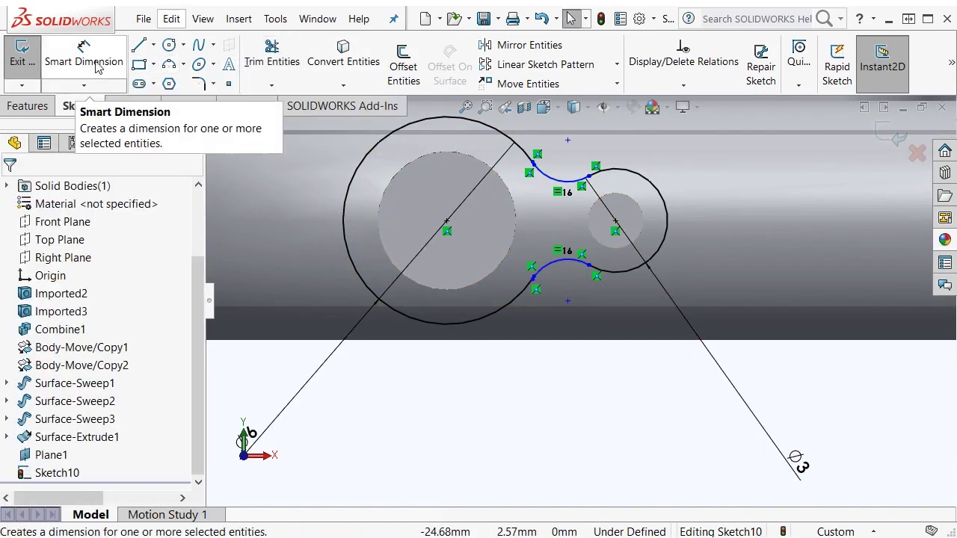
pyautogui.click(560, 263)
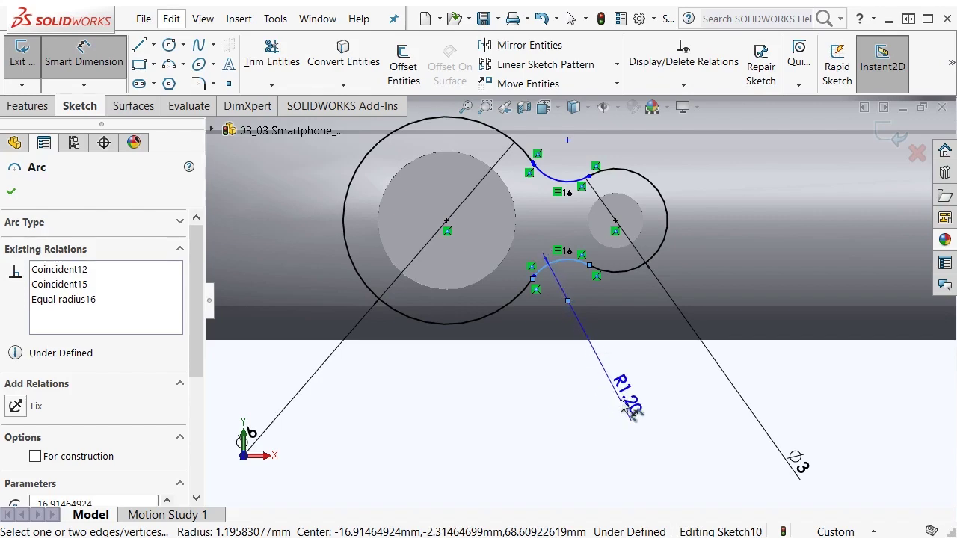
pyautogui.click(623, 405)
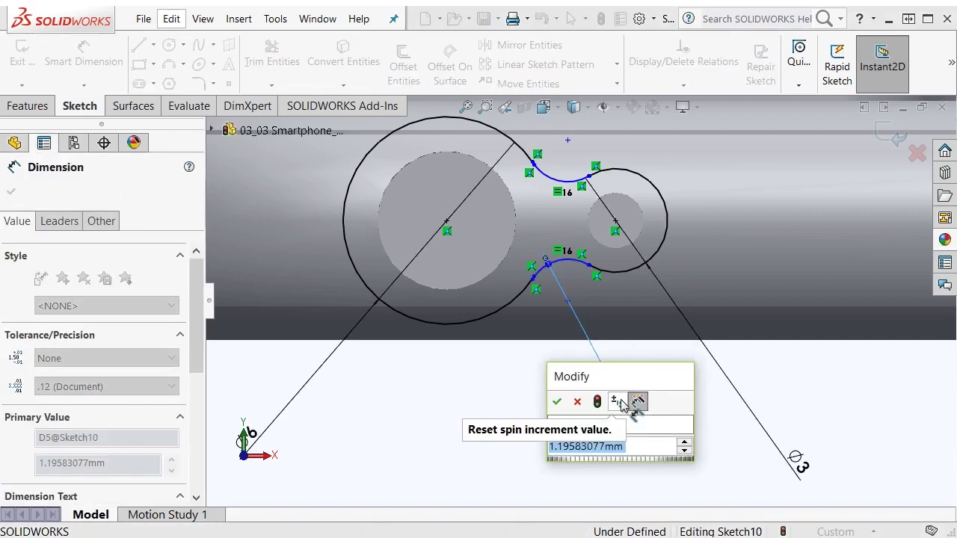
pyautogui.press('Return')
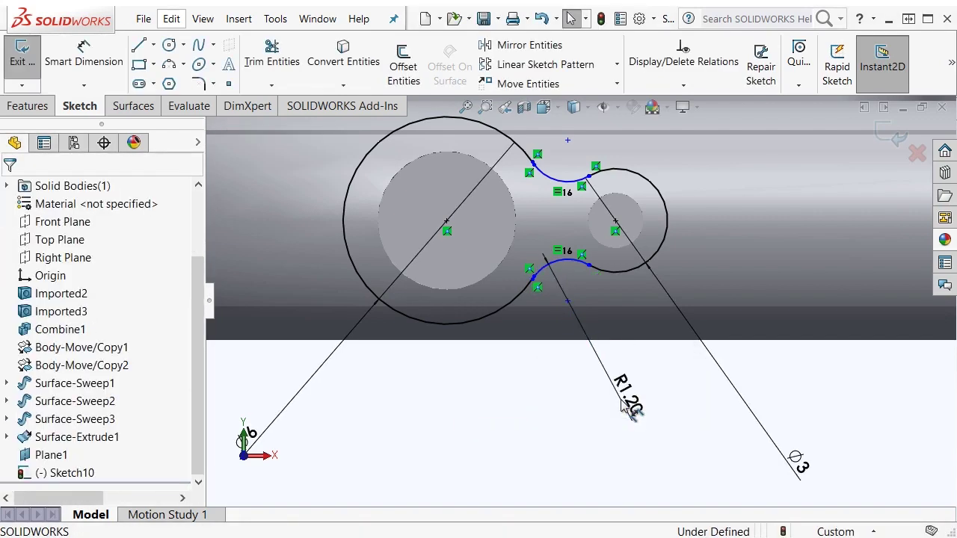
# - Make the first connecting arc tangent to the large circle's remaining arc
pyautogui.scroll(3, 534, 299)
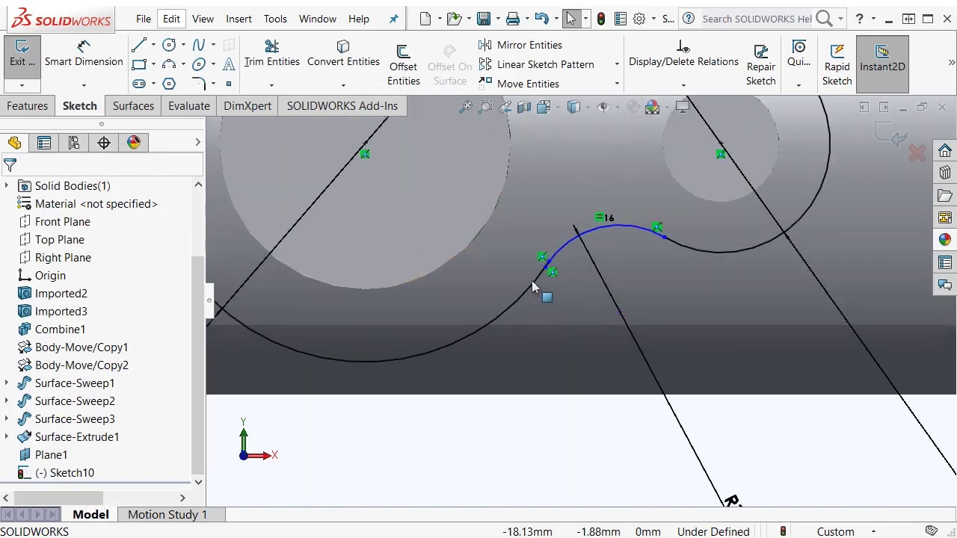
pyautogui.click(541, 284)
pyautogui.keyDown('ctrl'); pyautogui.click(566, 257); pyautogui.keyUp('ctrl')
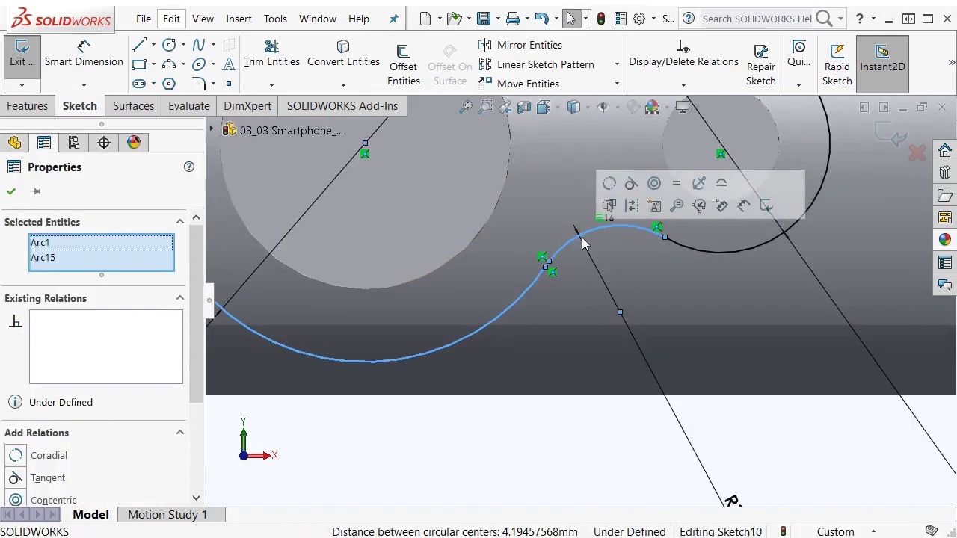
pyautogui.click(633, 185)
pyautogui.press('Escape')
# - Make the upper connecting arc tangent to the large left circle
pyautogui.scroll(-3, 591, 218)
pyautogui.scroll(1, 584, 193)
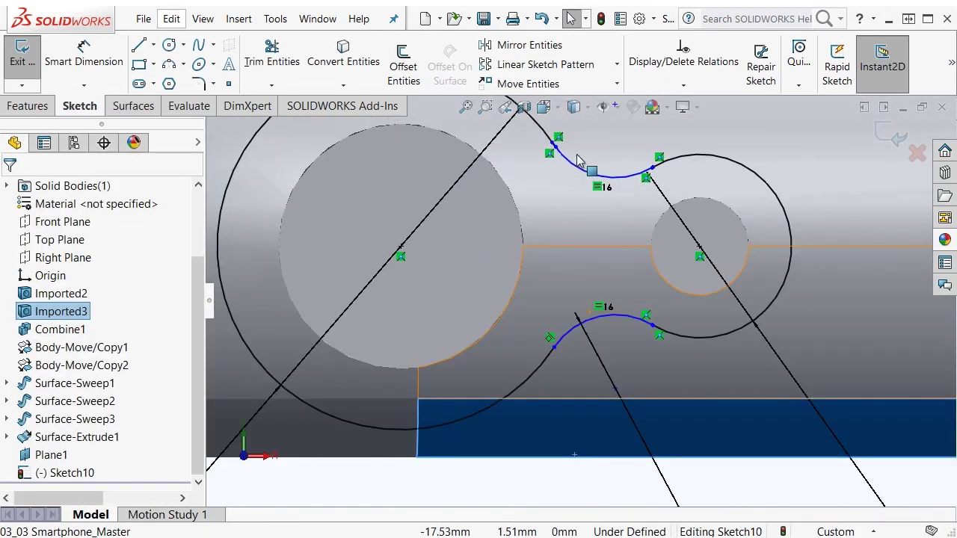
pyautogui.click(556, 146)
pyautogui.keyDown('ctrl'); pyautogui.click(540, 126); pyautogui.keyUp('ctrl')
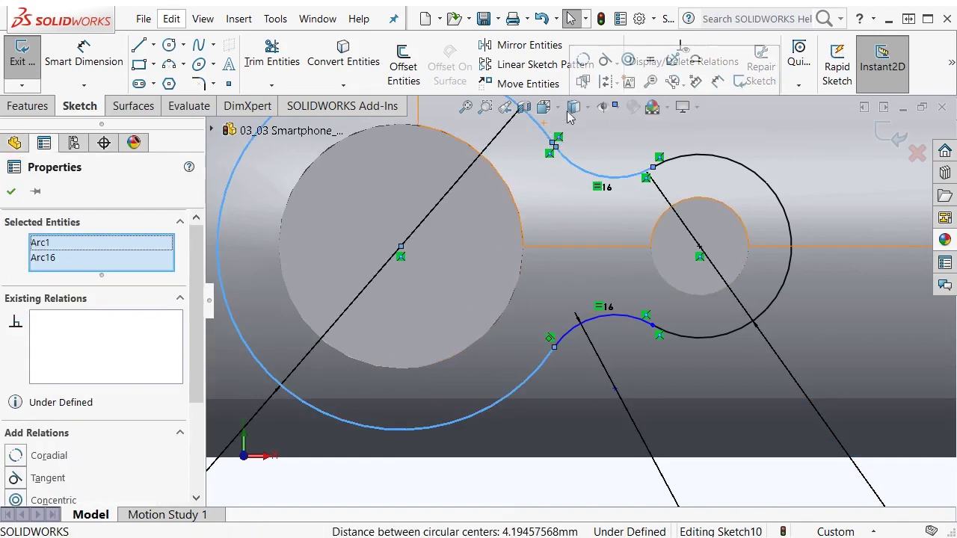
pyautogui.click(611, 72)
pyautogui.press('Escape')
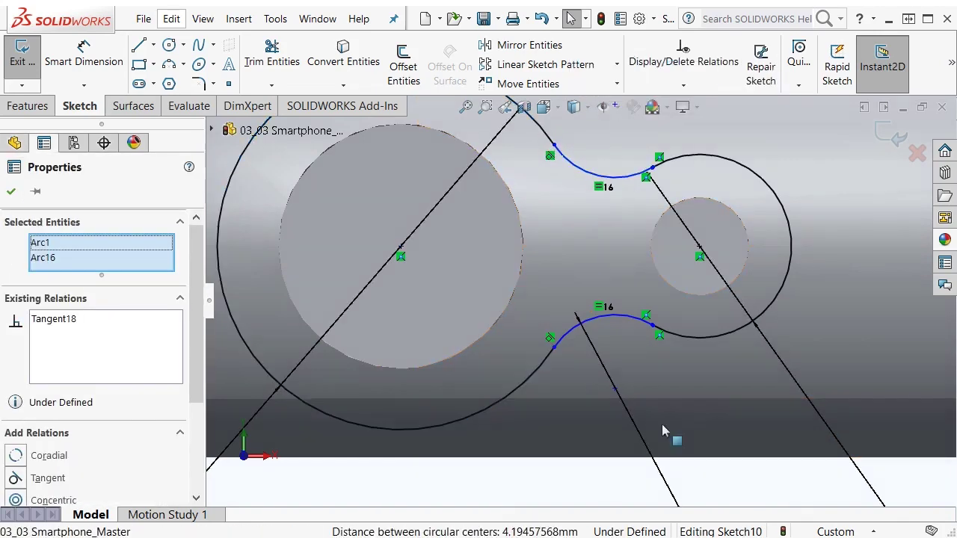
# - Make the lower connecting arc tangent to the right circle
pyautogui.click(690, 338)
pyautogui.keyDown('ctrl'); pyautogui.click(641, 318); pyautogui.keyUp('ctrl')
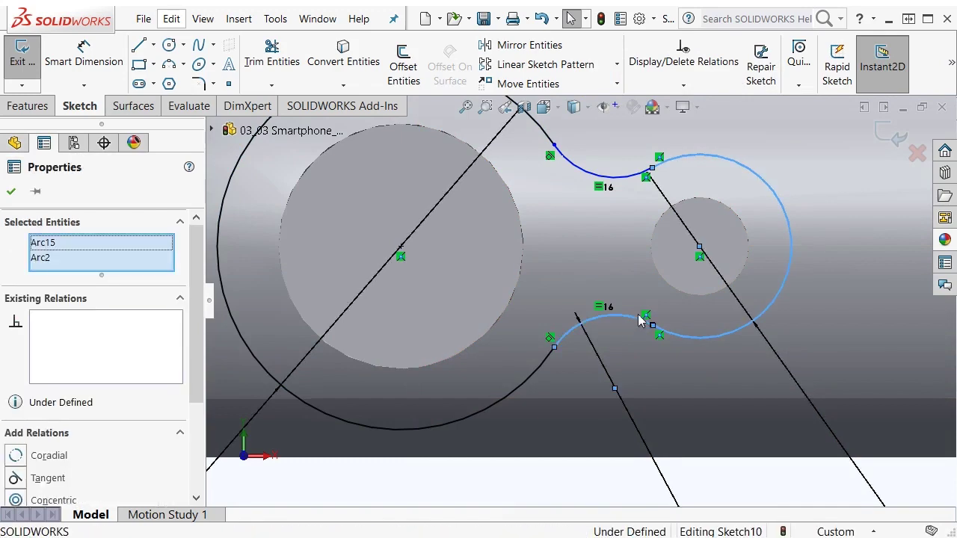
pyautogui.click(694, 253)
pyautogui.press('Escape')
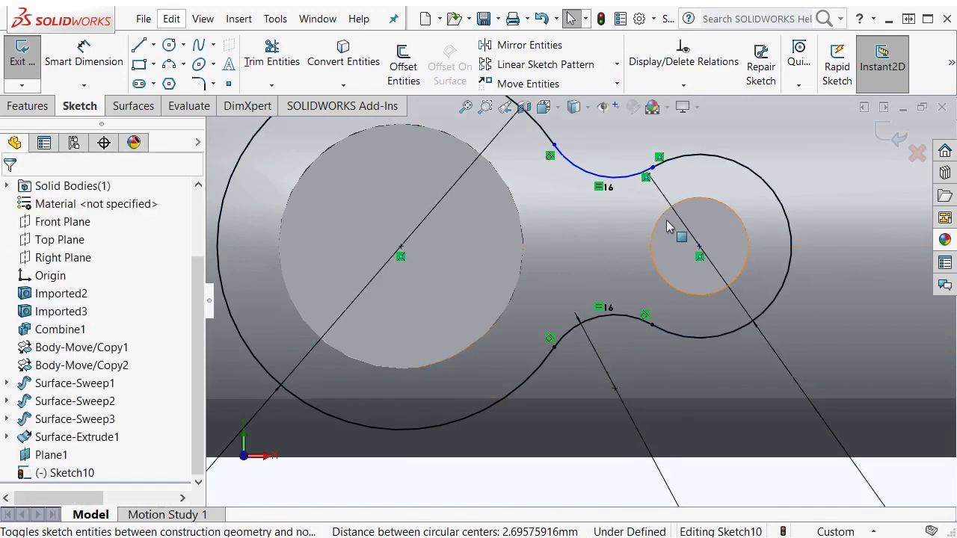
# - Add the last arc's tangent relation, excluding a stray selected face, and accept the relations
pyautogui.click(679, 179)
pyautogui.keyDown('ctrl'); pyautogui.click(637, 181); pyautogui.keyUp('ctrl')
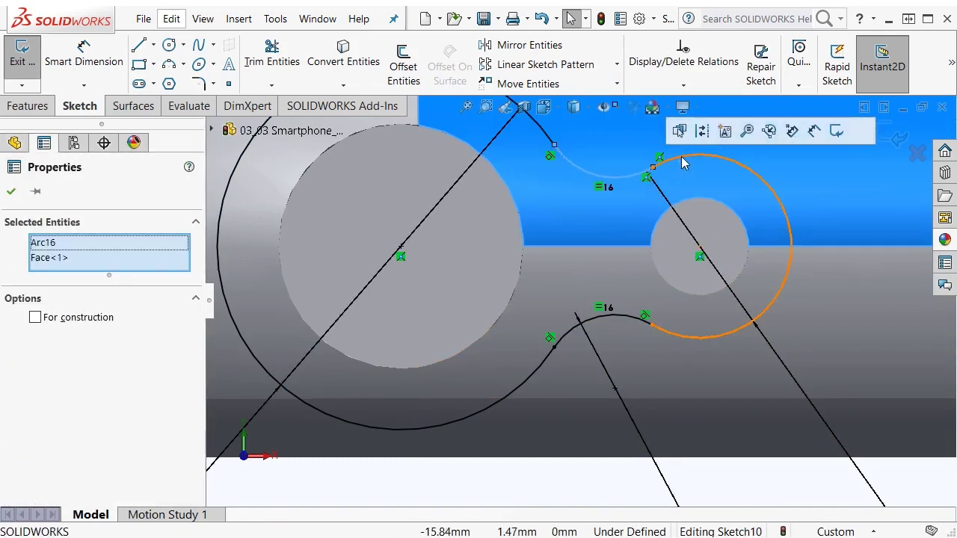
pyautogui.keyDown('ctrl'); pyautogui.click(218, 263); pyautogui.keyUp('ctrl')
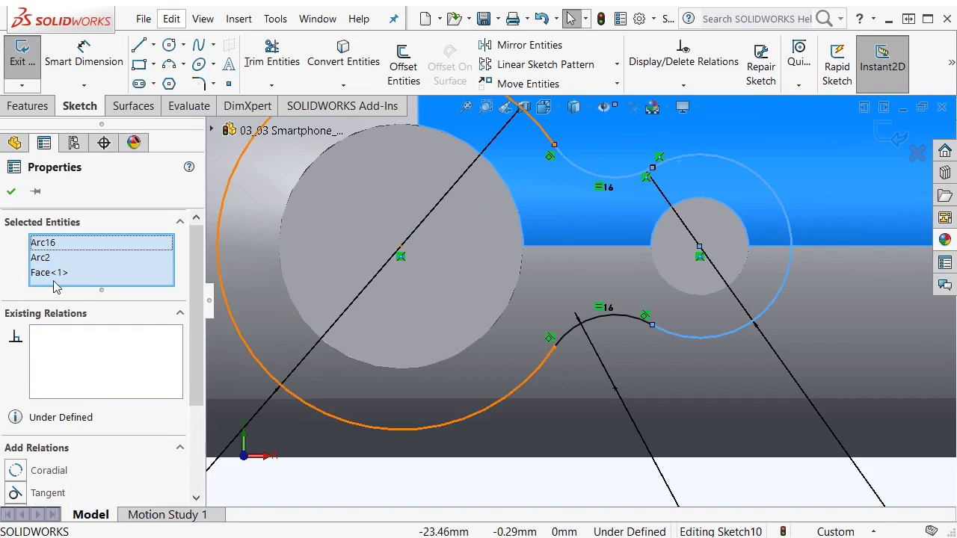
pyautogui.rightClick(52, 274)
pyautogui.click(88, 301)
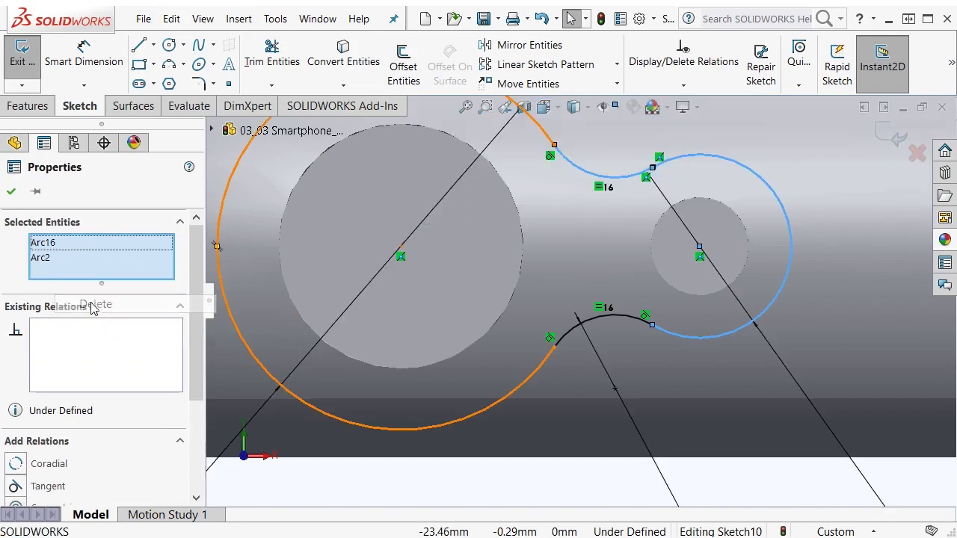
pyautogui.click(16, 487)
pyautogui.click(11, 191)
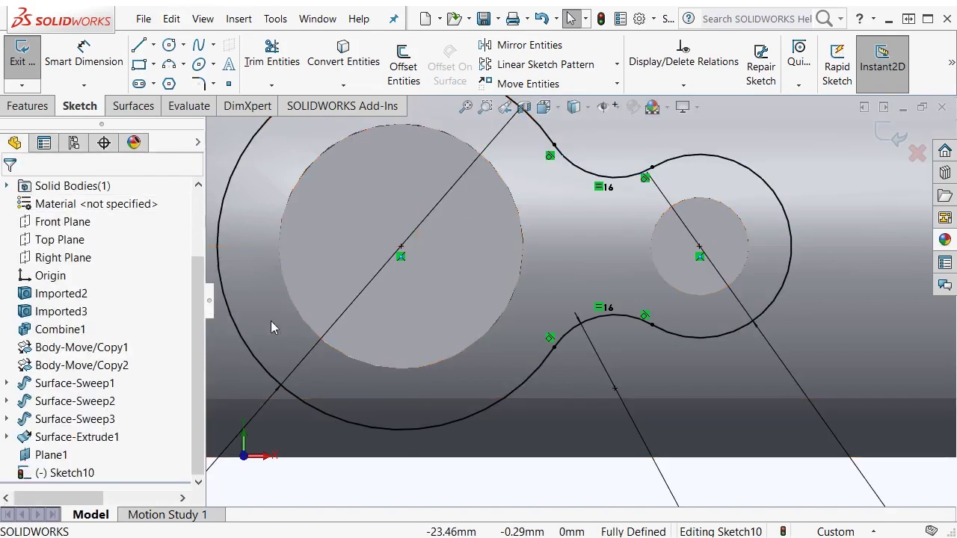
# - Change the connecting-arc radius dimension to 2.5 mm
pyautogui.press('z')
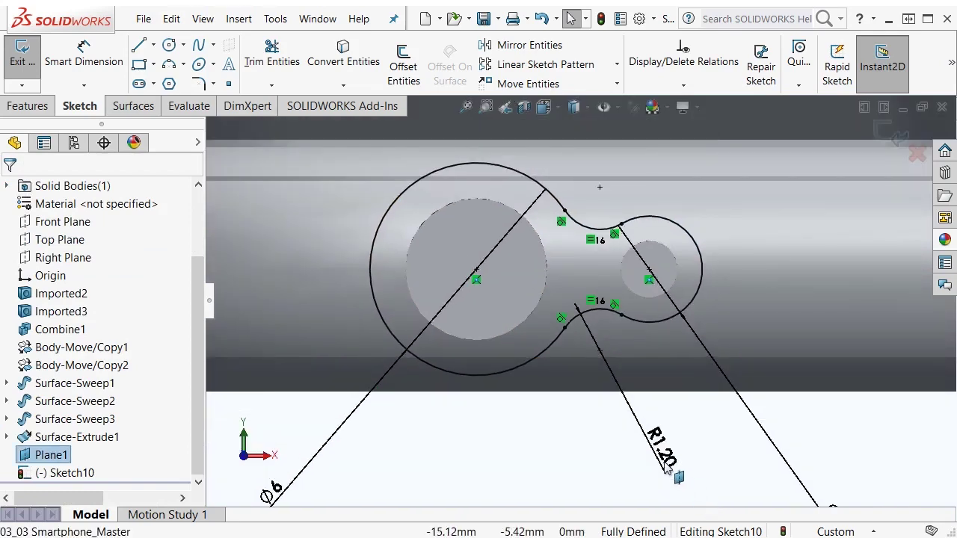
pyautogui.doubleClick(666, 467)
pyautogui.write('2.5')
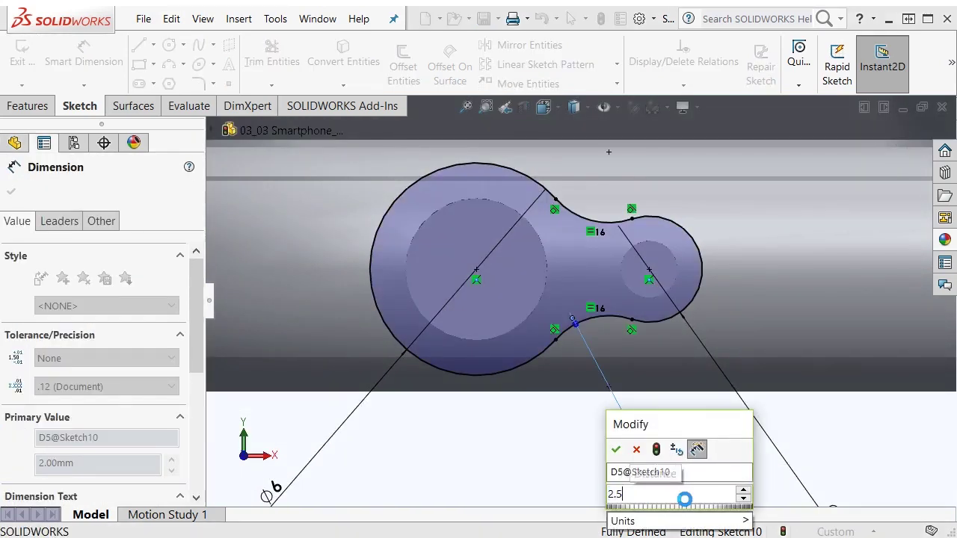
pyautogui.press('Return')
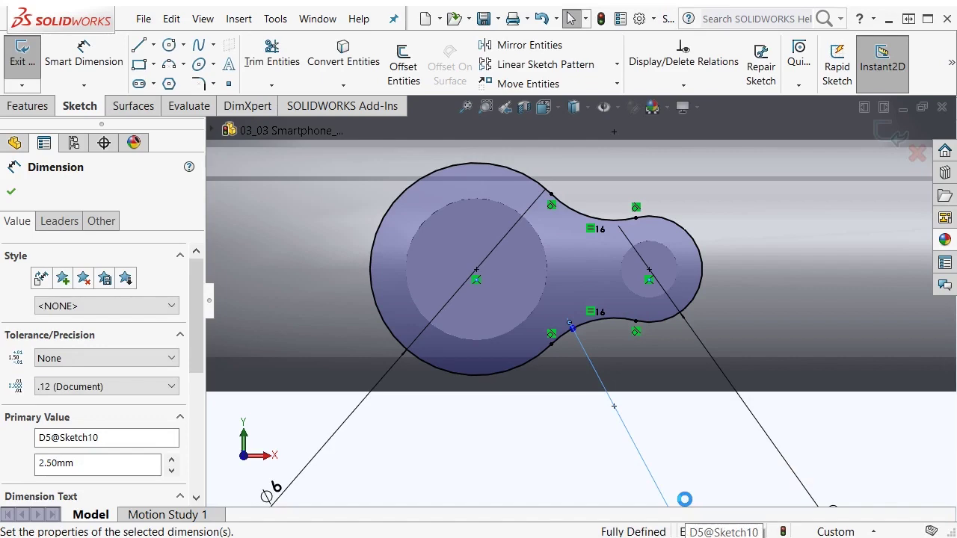
pyautogui.scroll(-3, 688, 509)
pyautogui.scroll(5, 696, 501)
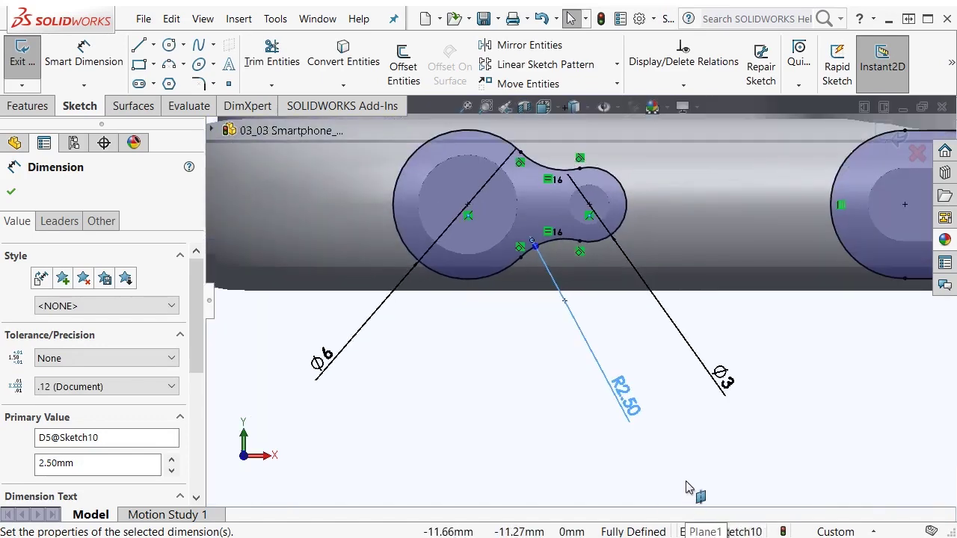
pyautogui.click(675, 475)
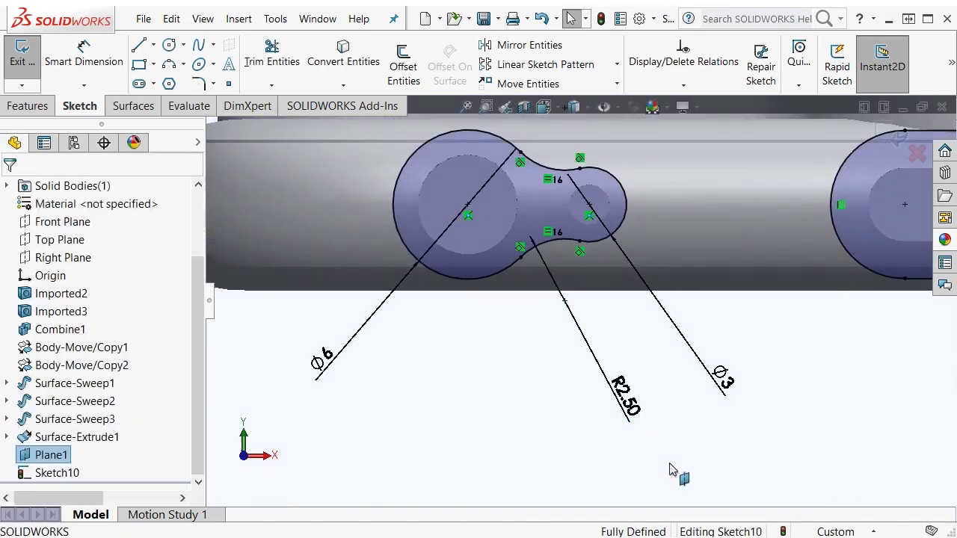
# - Exit the sketch and surface-extrude it 10 mm Blind, plus 5 mm in Direction 2
pyautogui.click(22, 57)
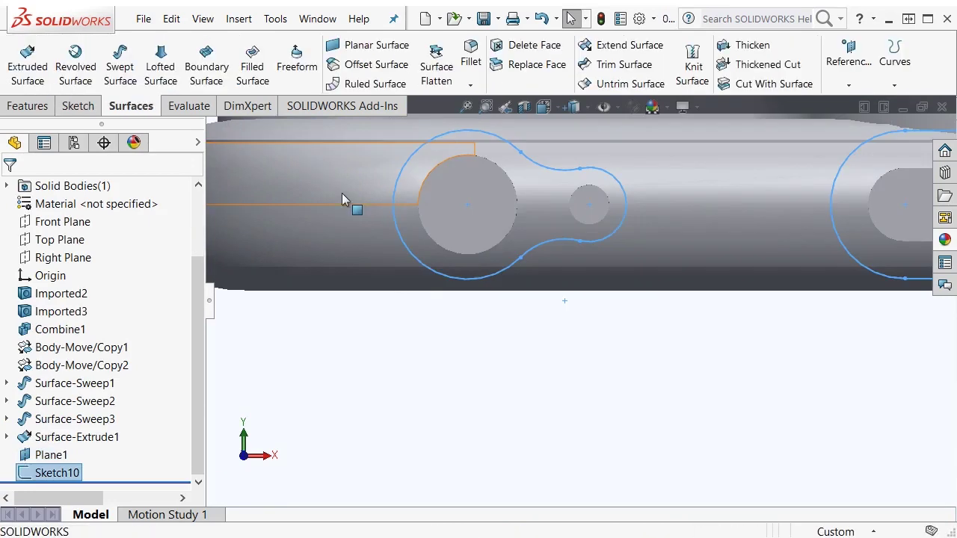
pyautogui.click(27, 61)
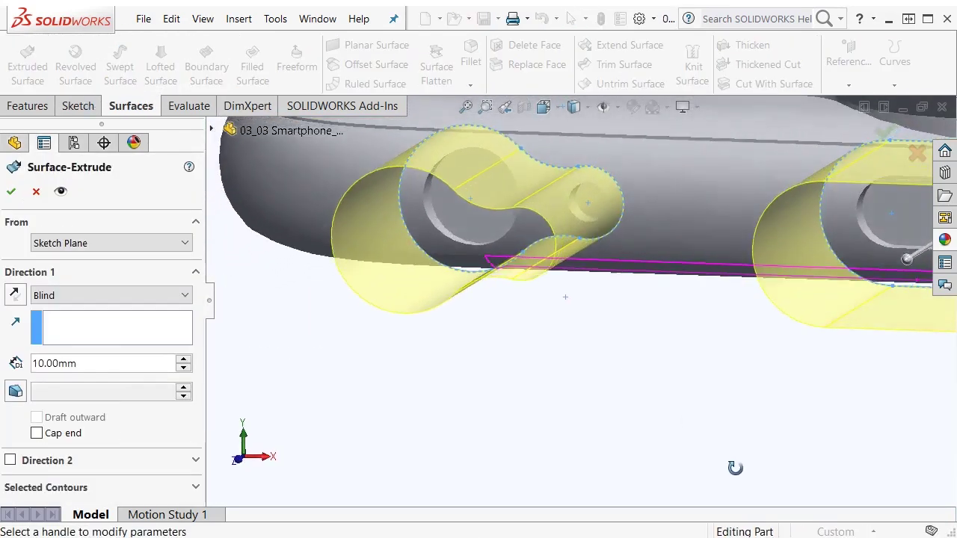
pyautogui.click(99, 460)
pyautogui.scroll(-1, 192, 407)
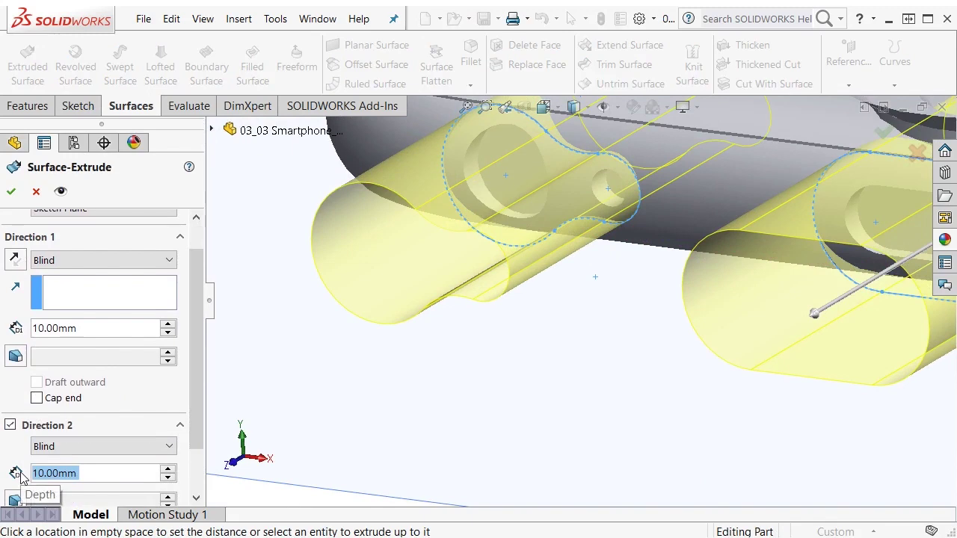
pyautogui.write('5')
pyautogui.press('Return')
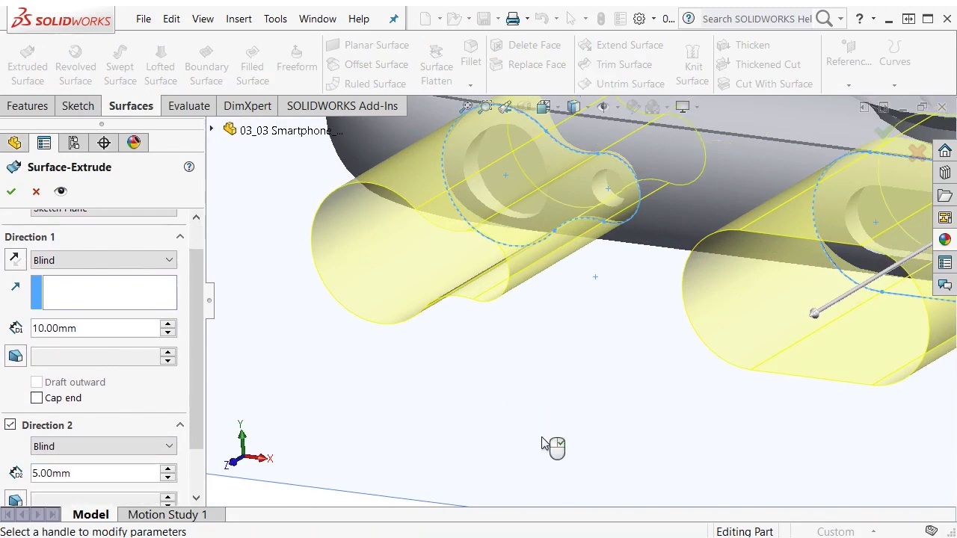
pyautogui.click(12, 191)
pyautogui.scroll(3, 654, 448)
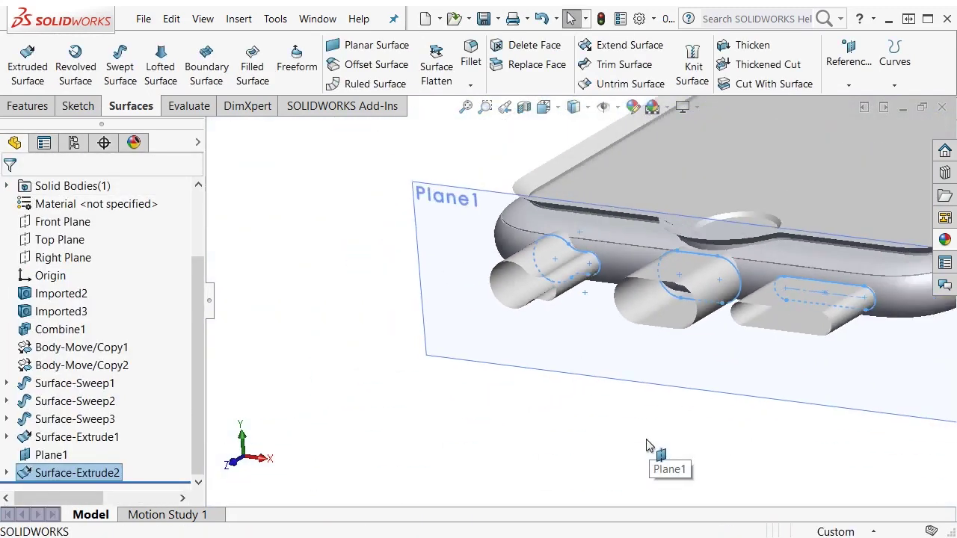
# - Switch to isometric view and select the Surface Bodies(7) folder in the FeatureManager
pyautogui.scroll(2, 647, 445)
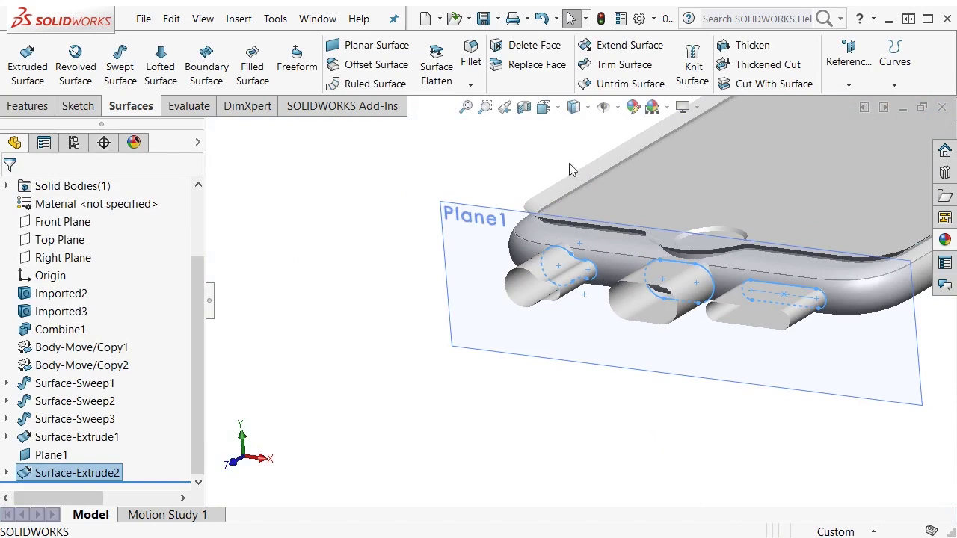
pyautogui.click(543, 107)
pyautogui.click(625, 148)
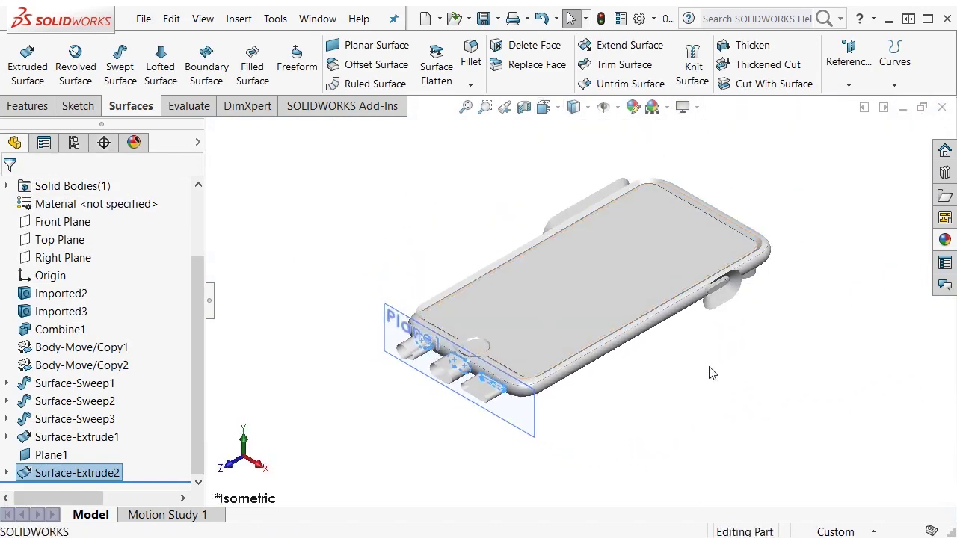
pyautogui.press('Escape')
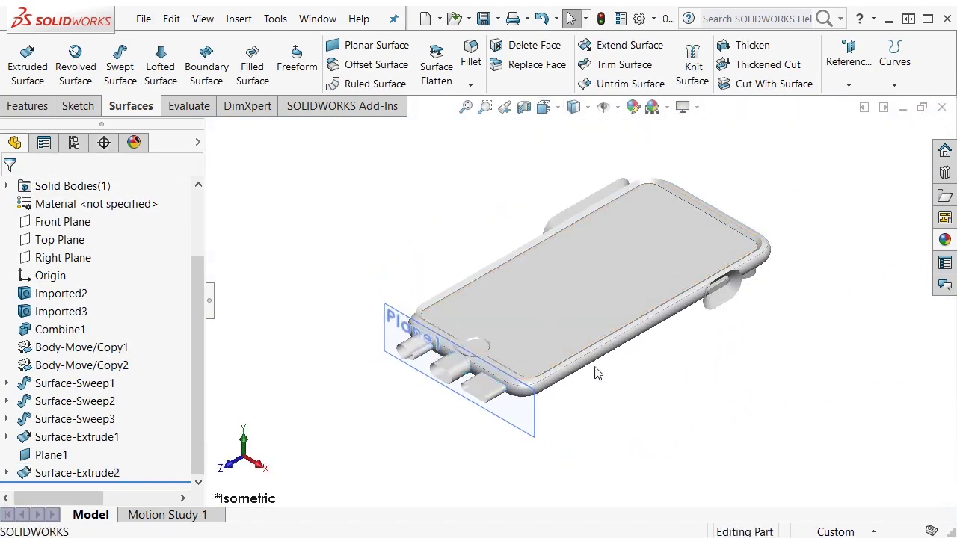
pyautogui.moveTo(205, 395); pyautogui.dragTo(191, 312)
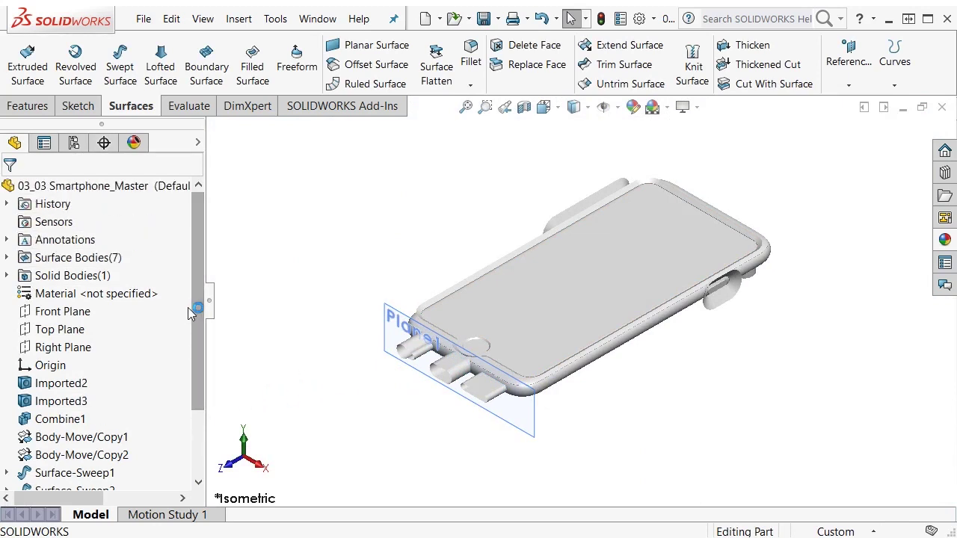
pyautogui.click(77, 262)
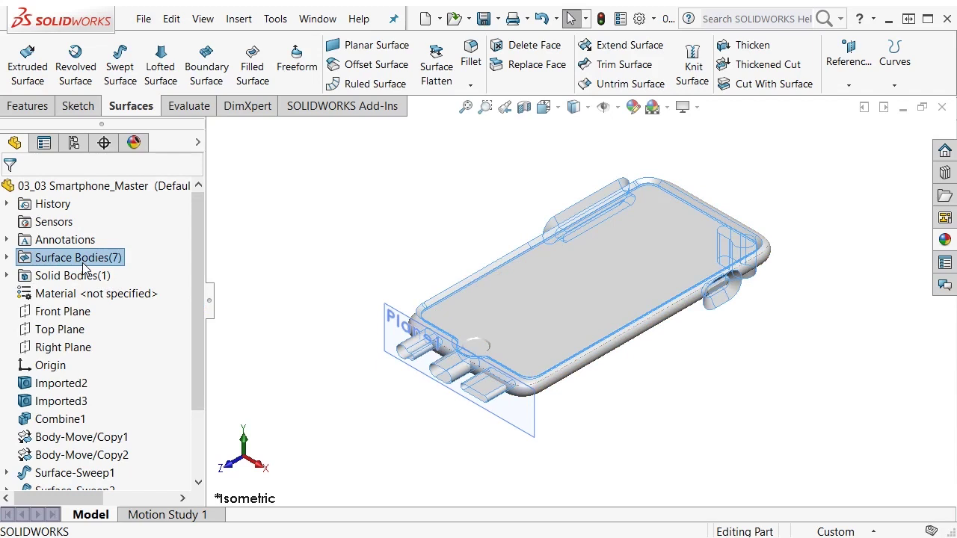
# - Give the Surface Bodies folder a bright green appearance through the Display Pane
pyautogui.click(198, 144)
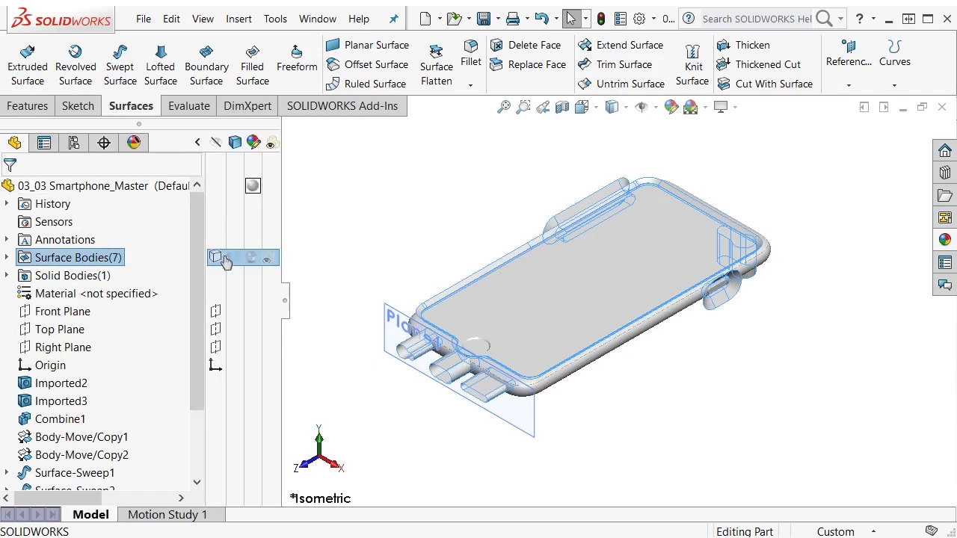
pyautogui.click(254, 266)
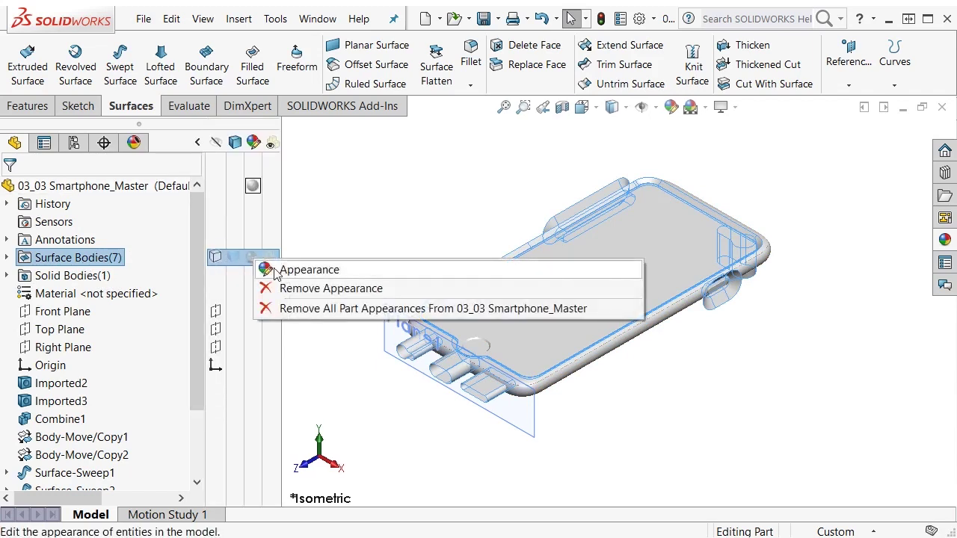
pyautogui.click(271, 270)
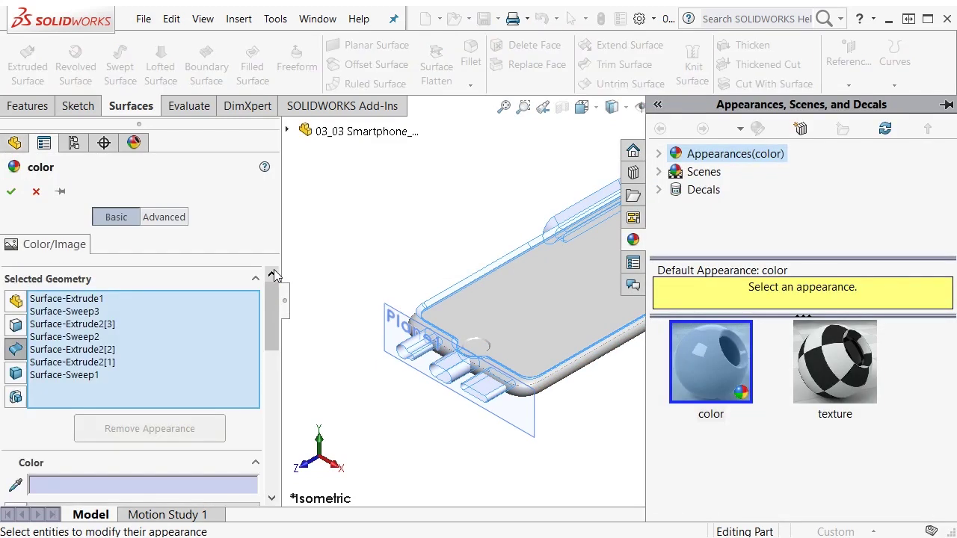
pyautogui.moveTo(273, 303); pyautogui.dragTo(273, 346)
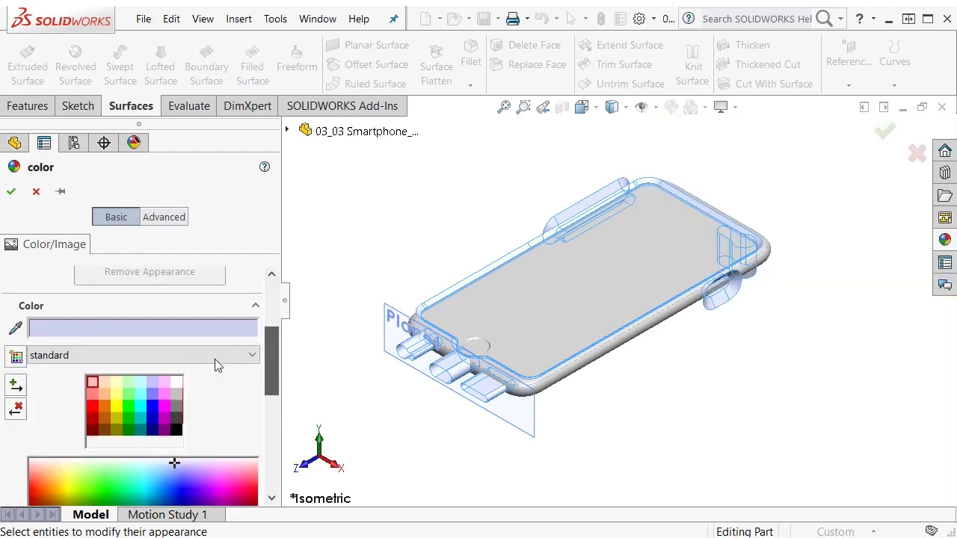
pyautogui.click(129, 410)
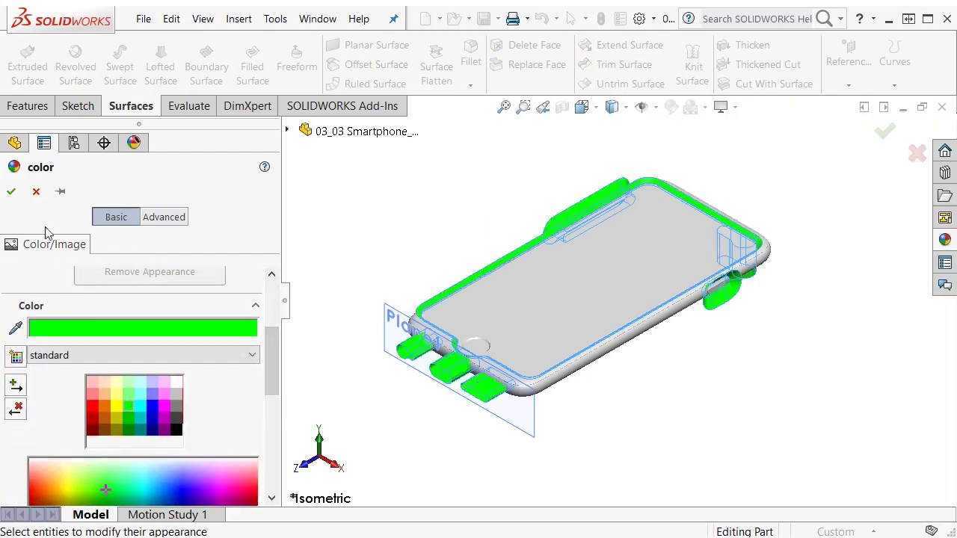
pyautogui.click(12, 192)
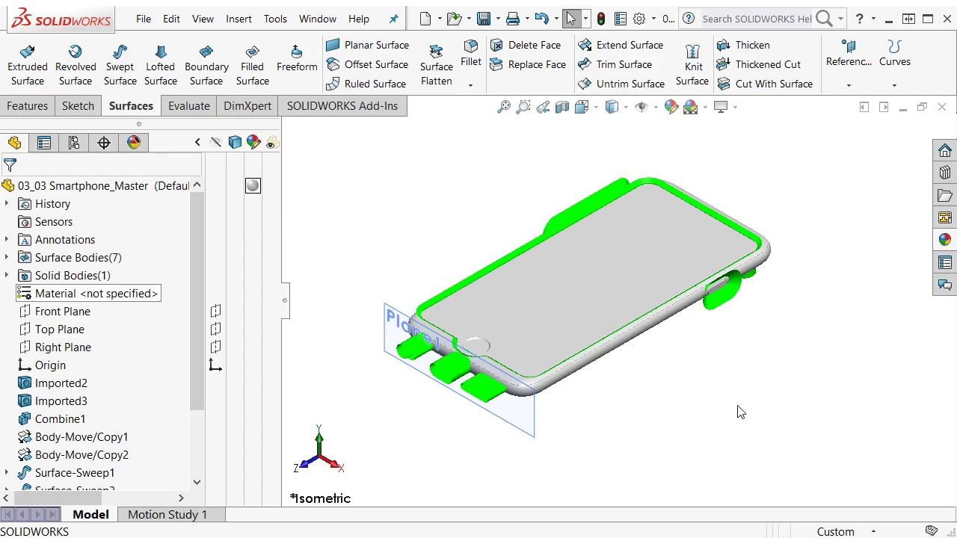